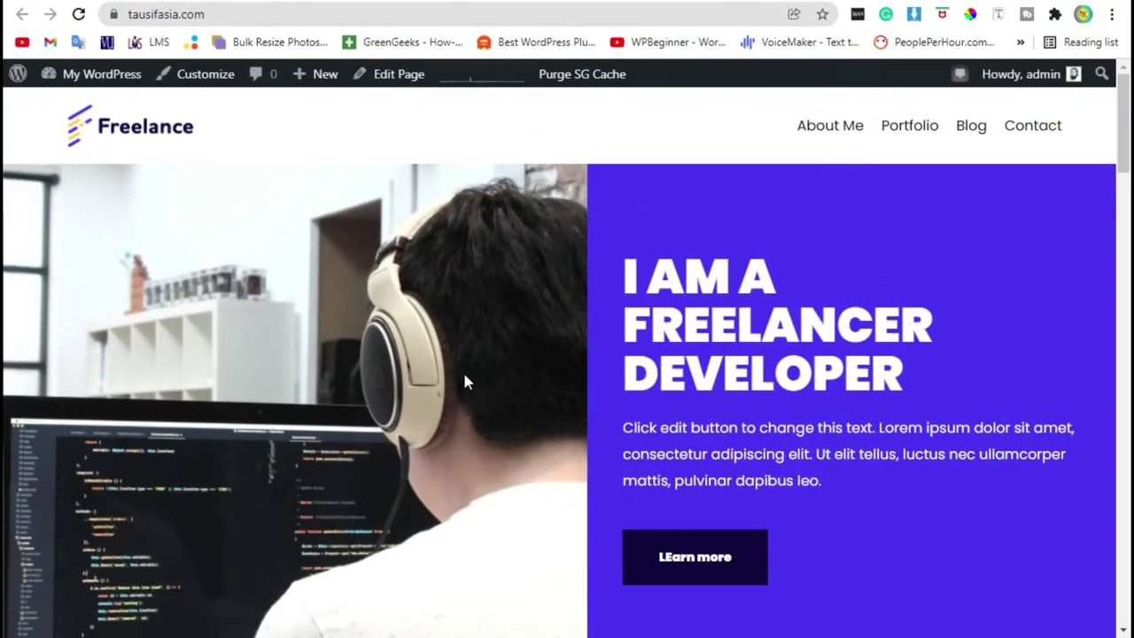
Step: Scroll down through the live Freelance homepage
scroll(3, 252, down, 9)
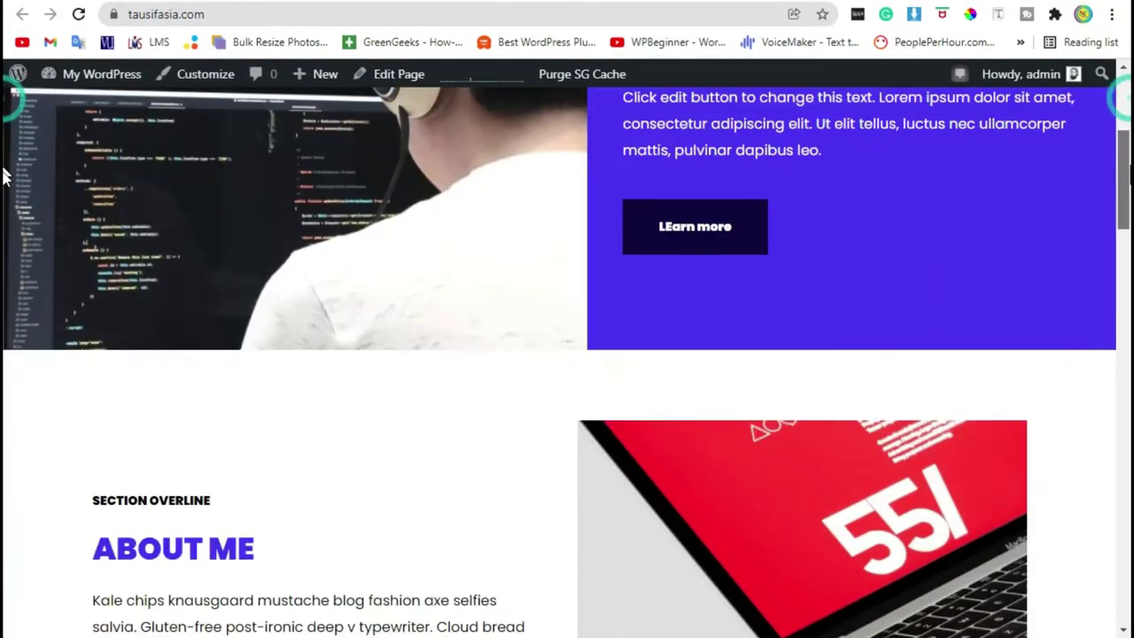
scroll(3, 253, down, 7)
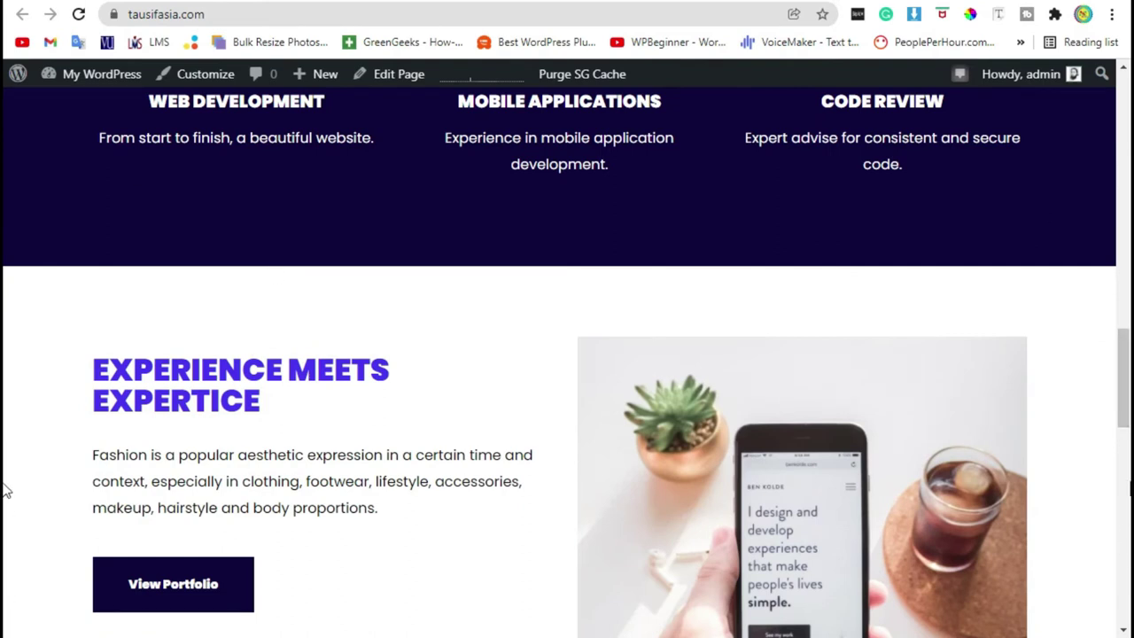
drag(1123, 390, 1096, 128)
click(886, 257)
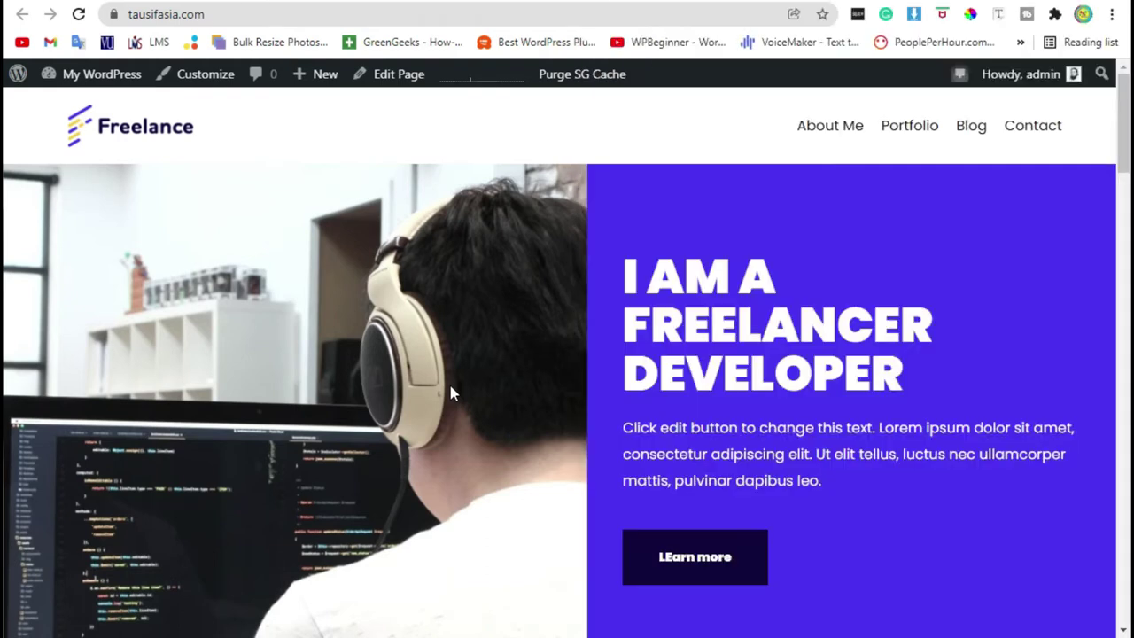
Step: Go to the admin Dashboard through the My WordPress admin-bar menu
mouse_move(112, 78)
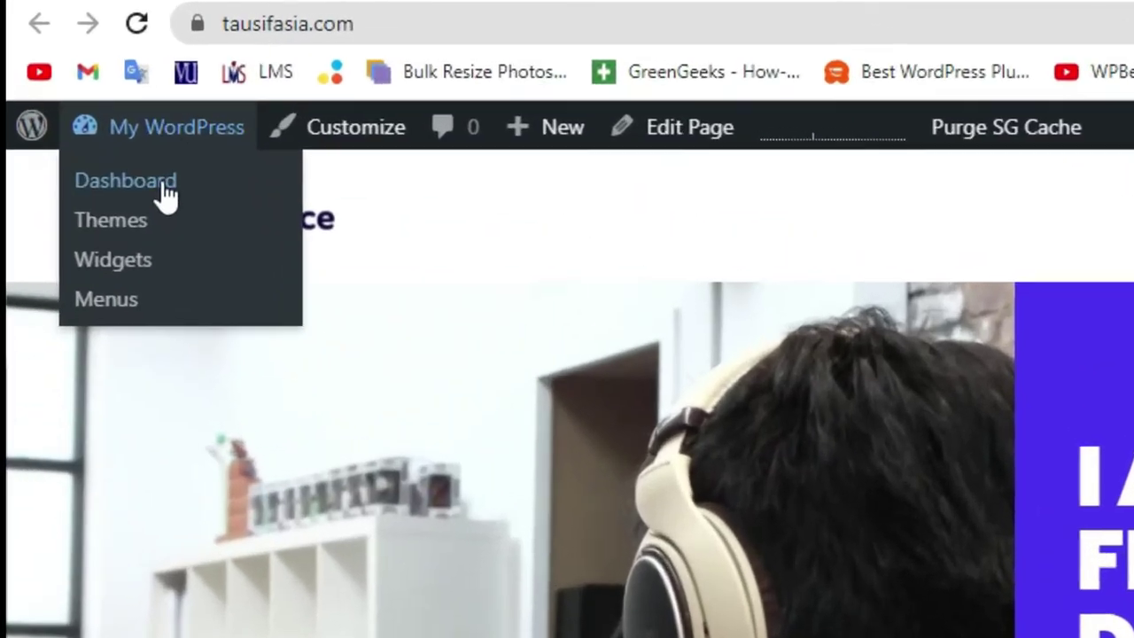
click(94, 109)
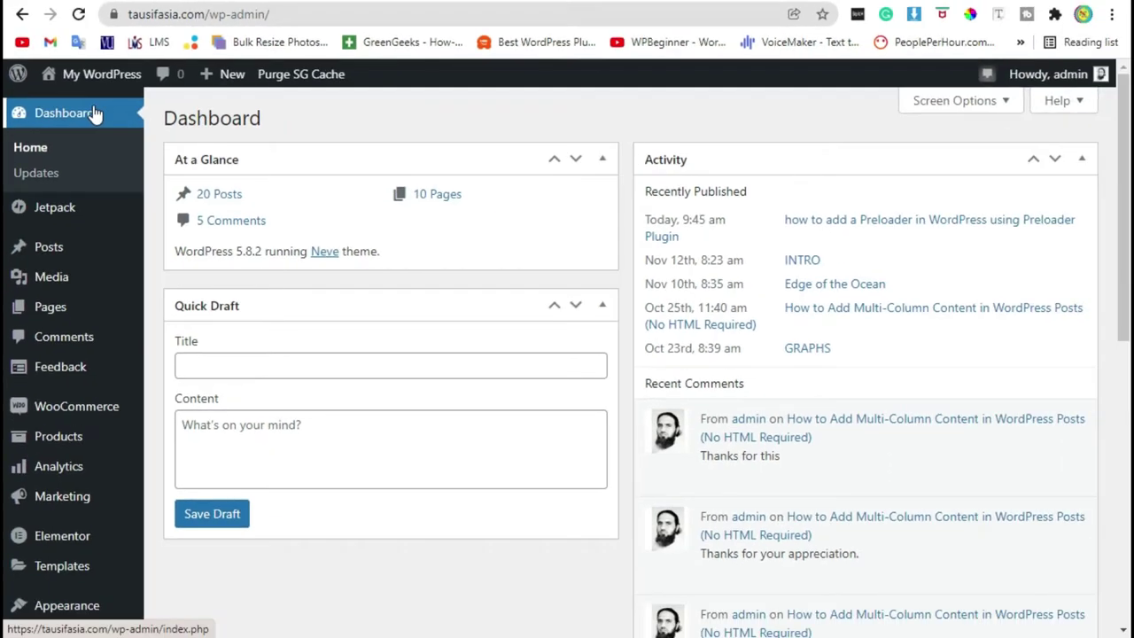
click(94, 113)
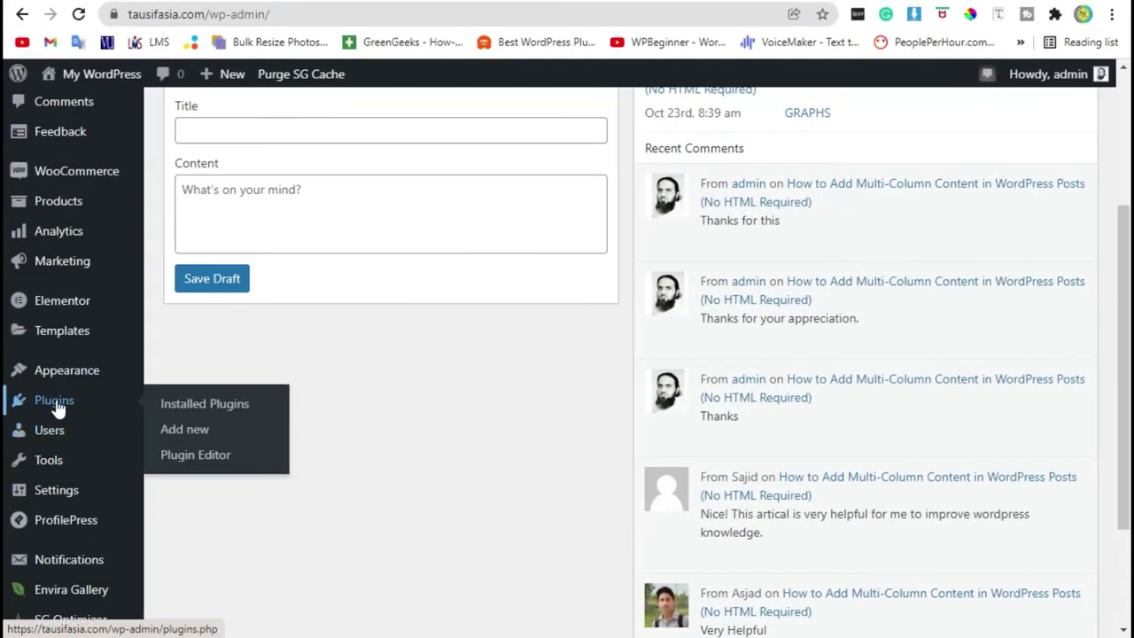
Step: Search plugins for 'Advanced scrollbar', install and activate it, then go back to the Dashboard
click(226, 432)
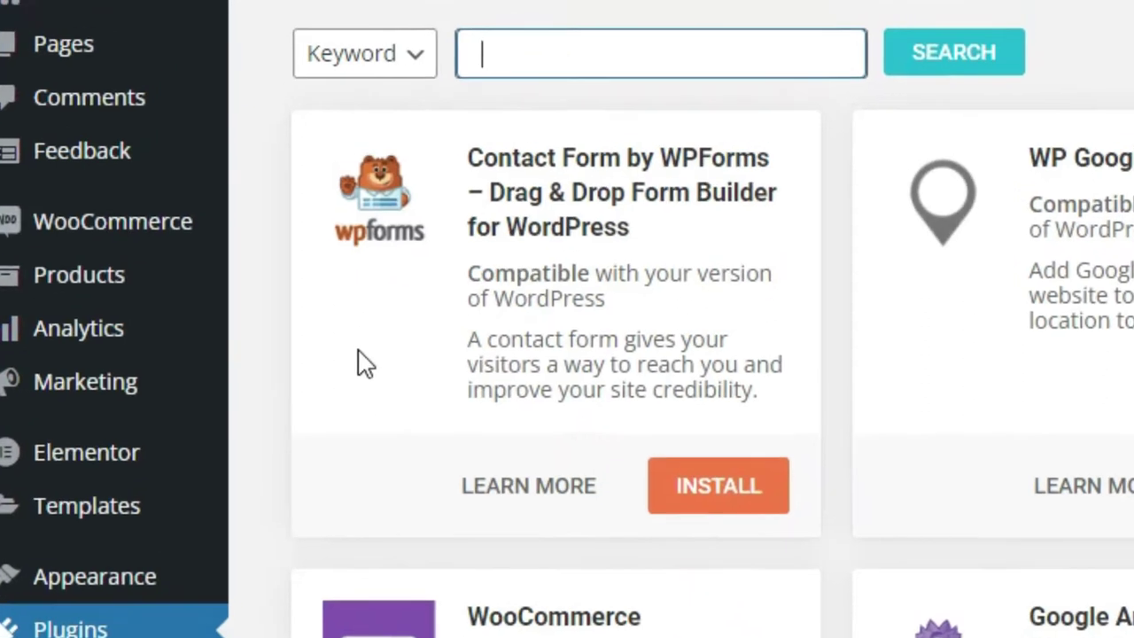
text(Advanced scrollbar)
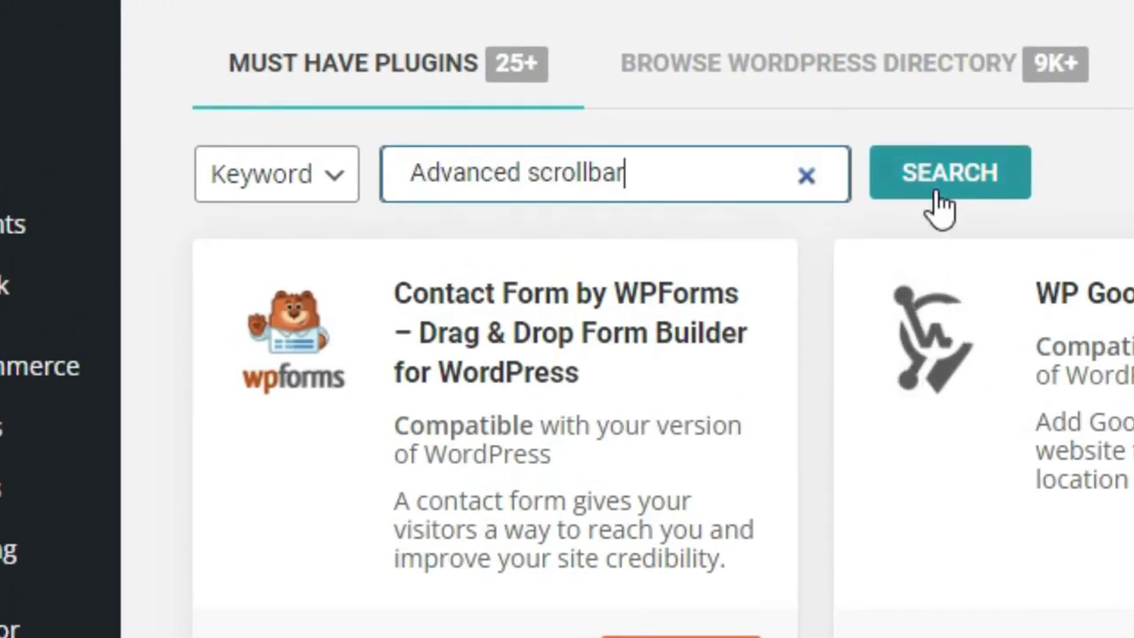
click(937, 165)
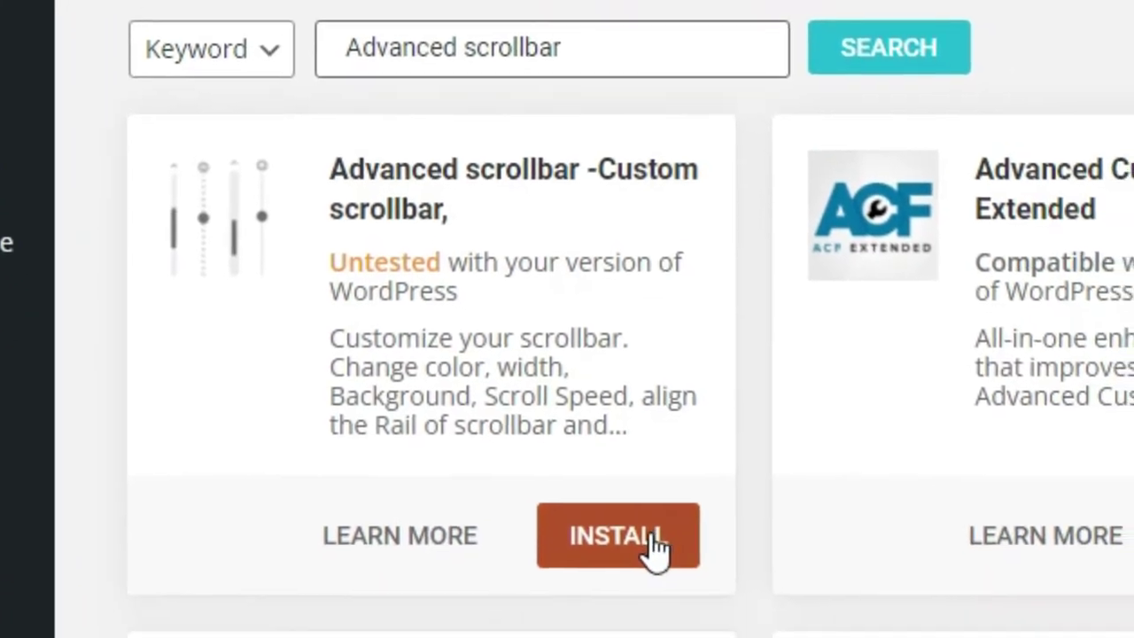
click(654, 545)
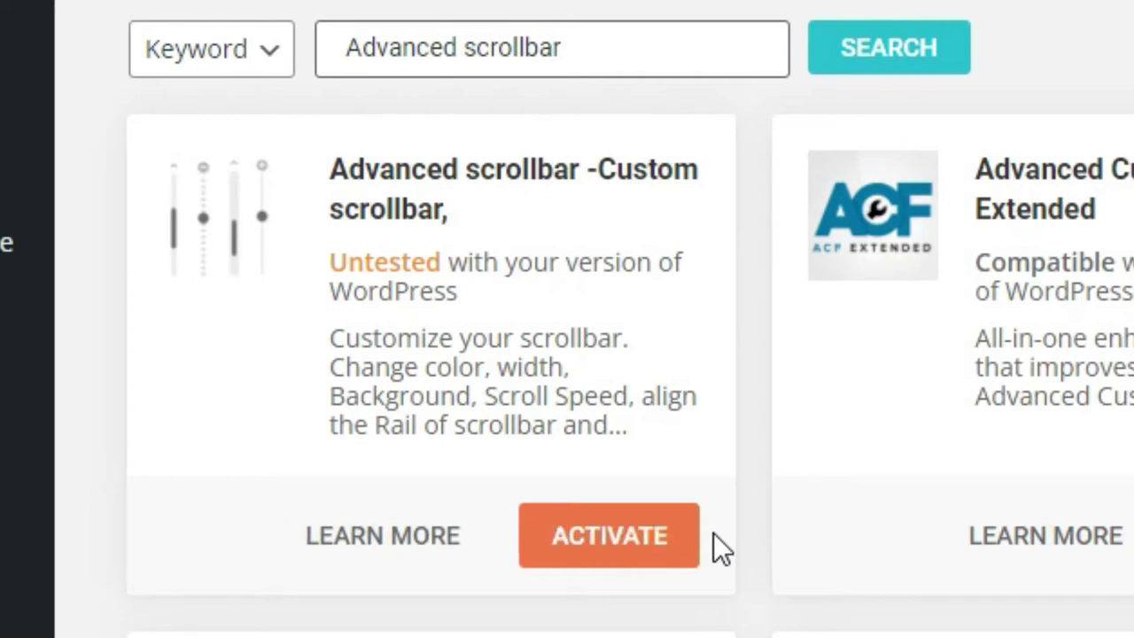
click(638, 522)
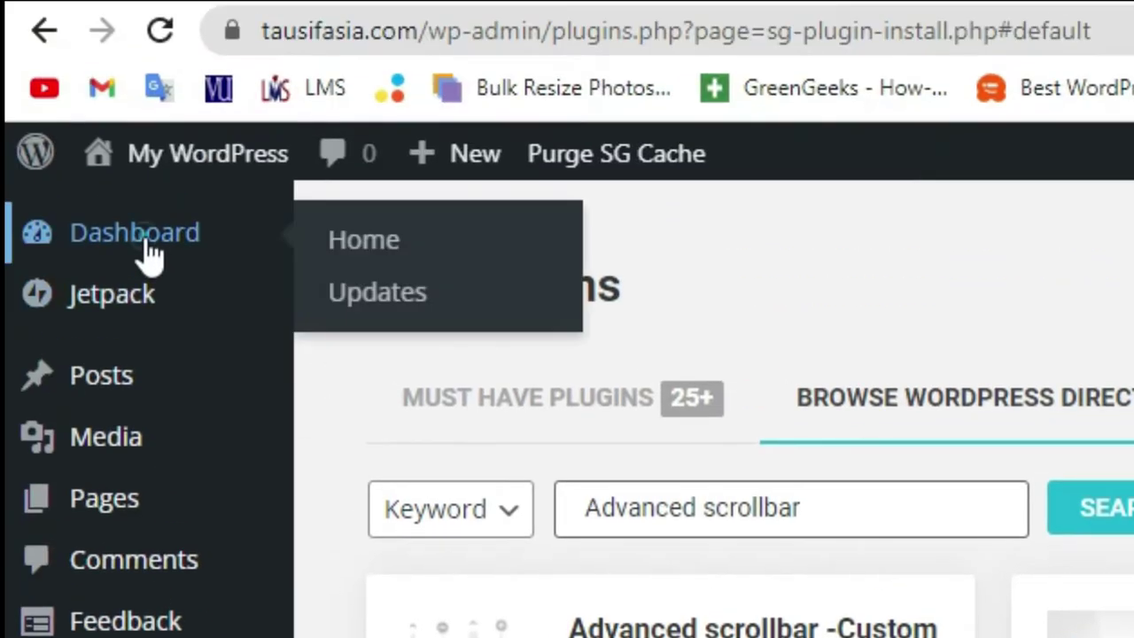
click(147, 248)
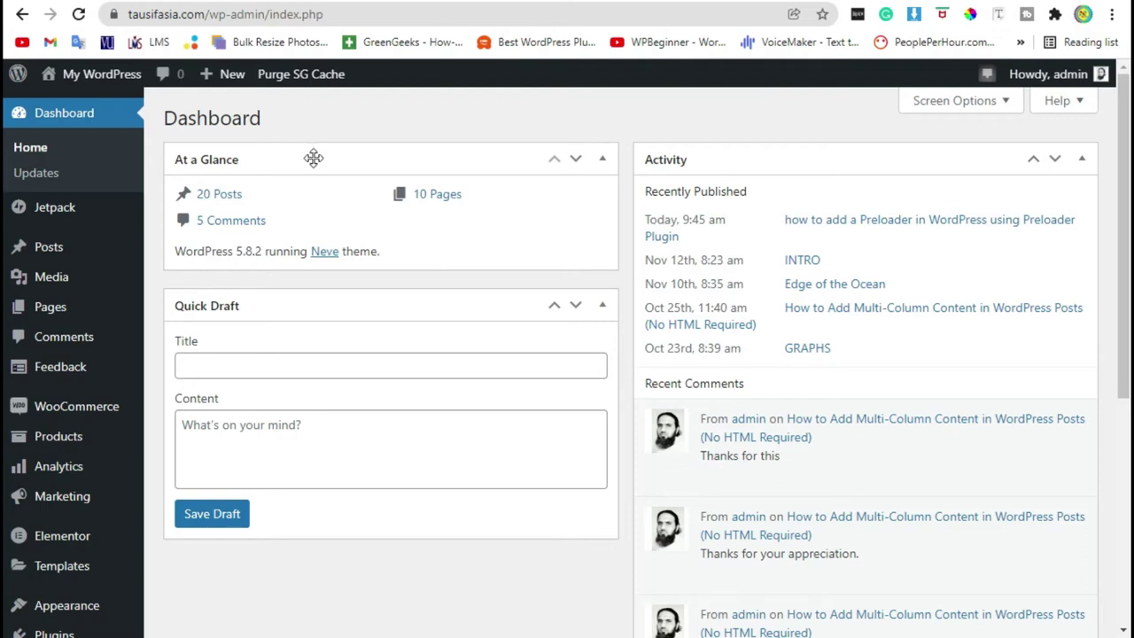
Step: In Advanced Scrollbar Settings' Basic tab, eyedrop the hero purple 4C34FB for Scrollbar Color
scroll(313, 158, down, 5)
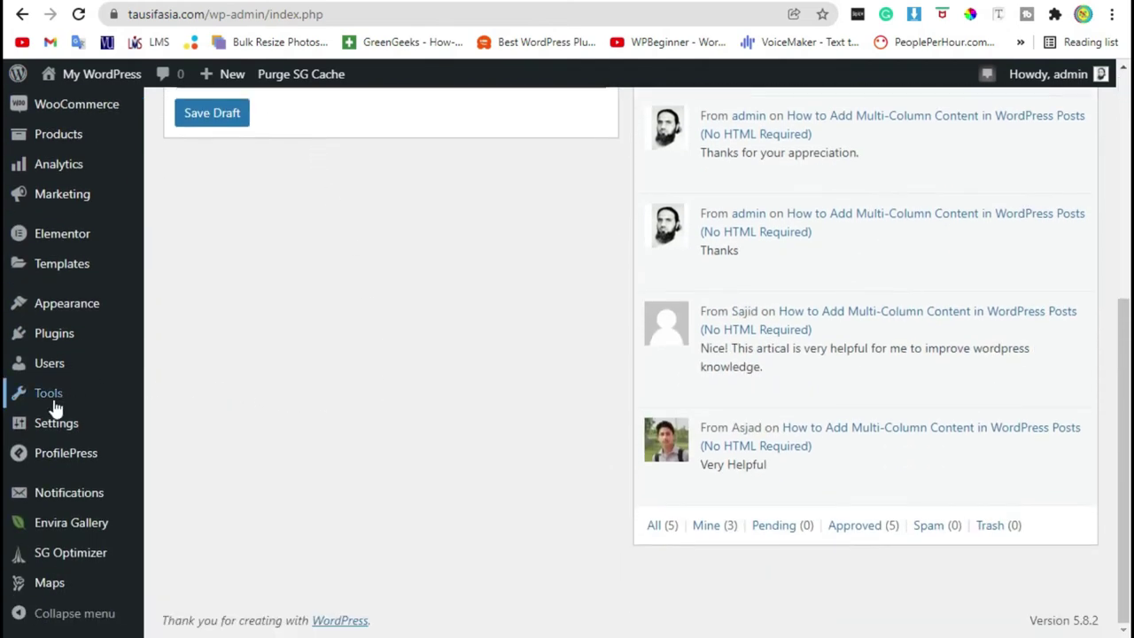
mouse_move(58, 420)
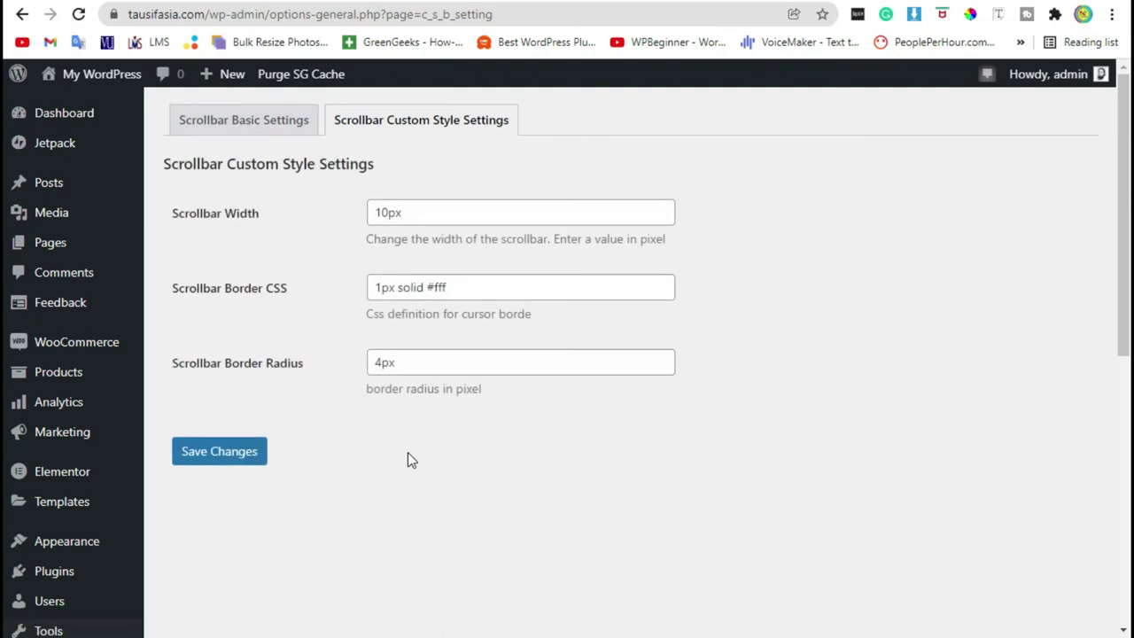
click(244, 124)
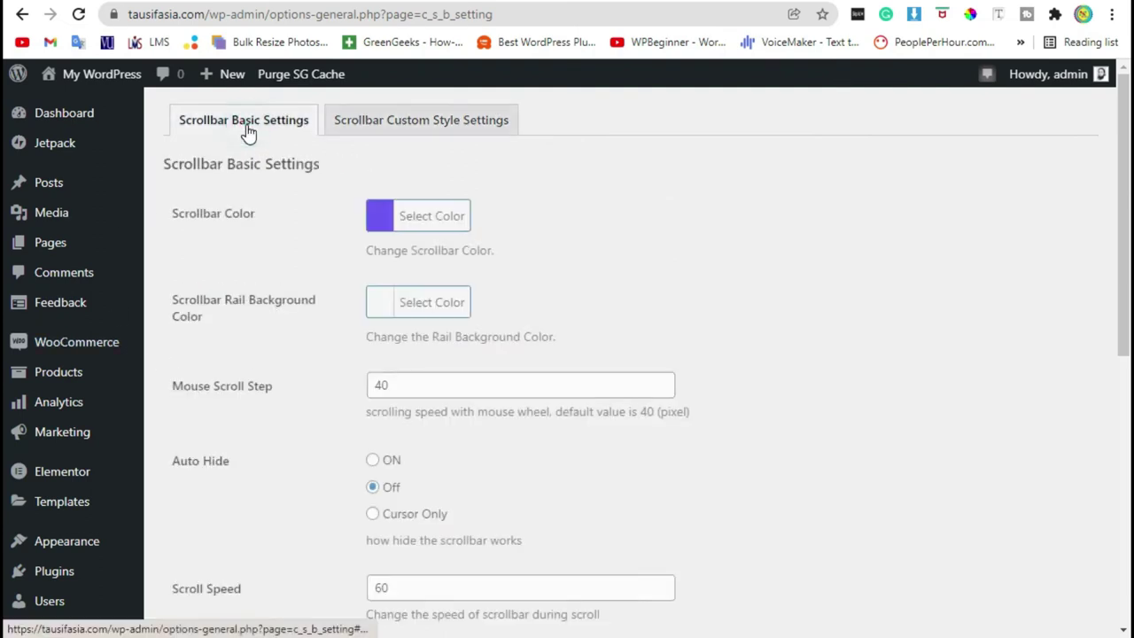
click(384, 225)
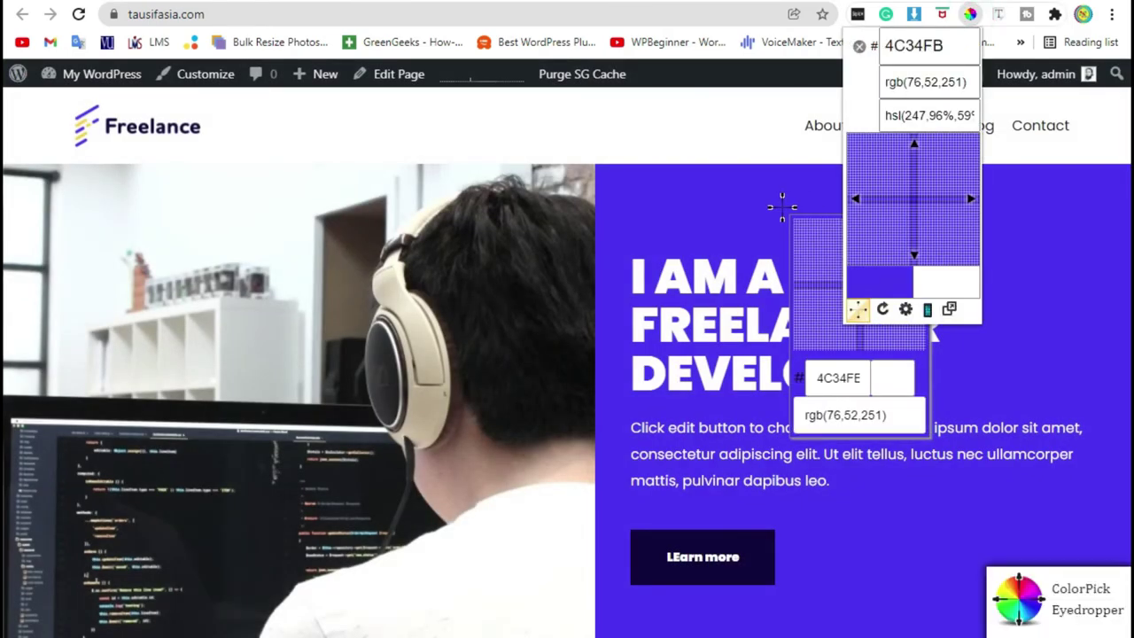
click(781, 207)
key(ctrl+c)
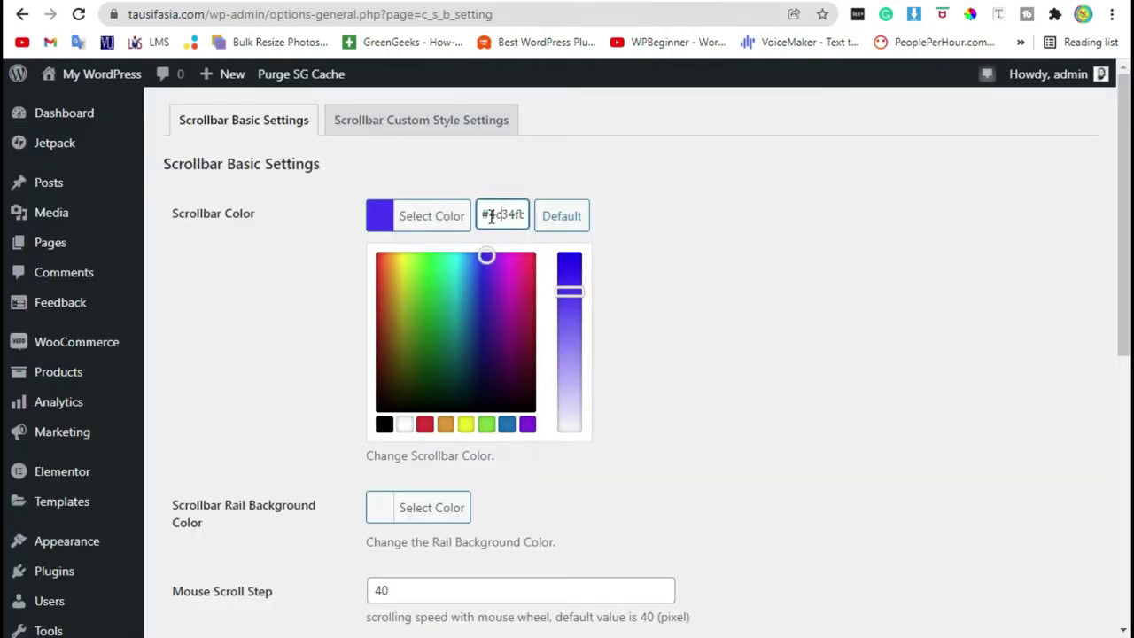
Step: Paste 4C34FB as the Scrollbar Color hex and set the Rail Background Color to black
double_click(501, 214)
key(ctrl+v)
click(682, 275)
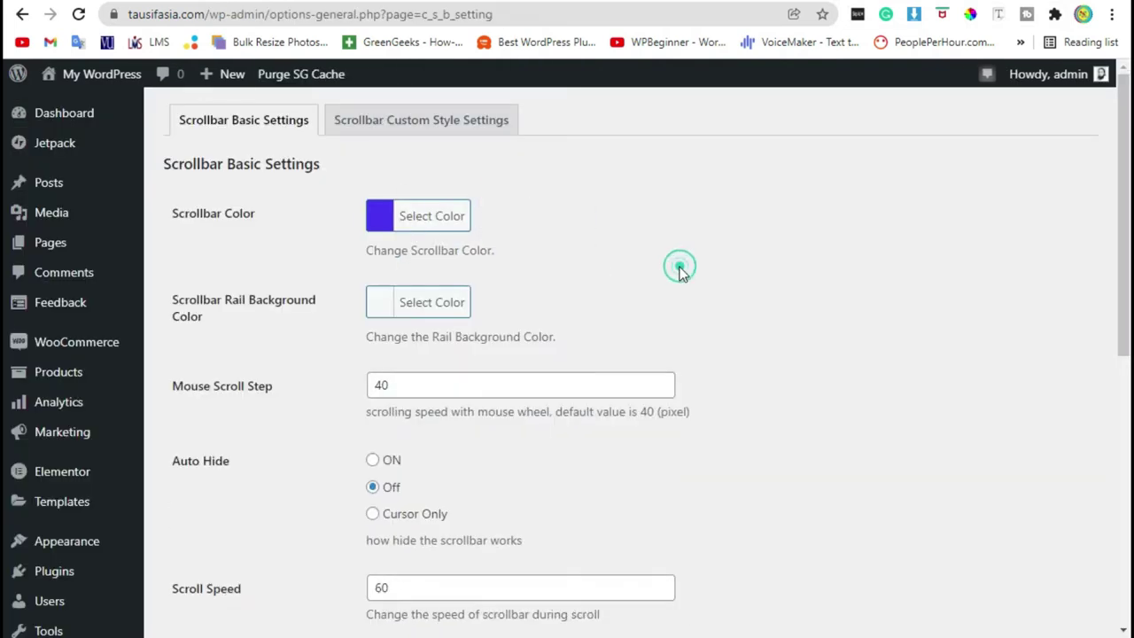
click(378, 303)
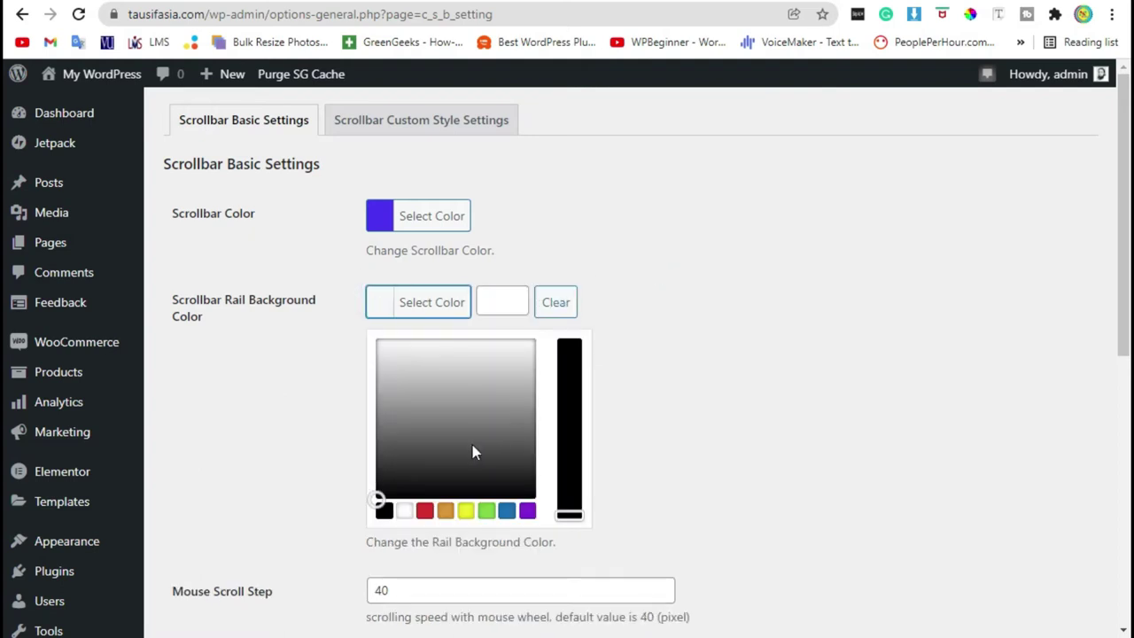
drag(573, 436, 724, 346)
click(727, 348)
Step: Leave scroll step and speed unchanged, keep Rail Align Right, and save the basic settings
scroll(374, 381, down, 3)
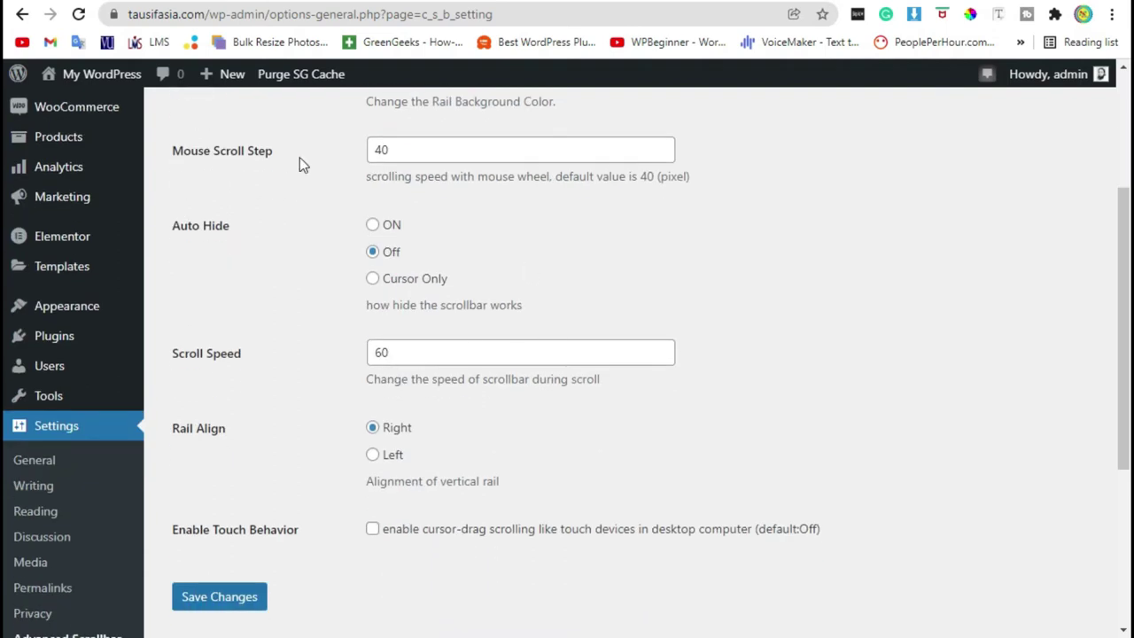
drag(395, 151, 374, 151)
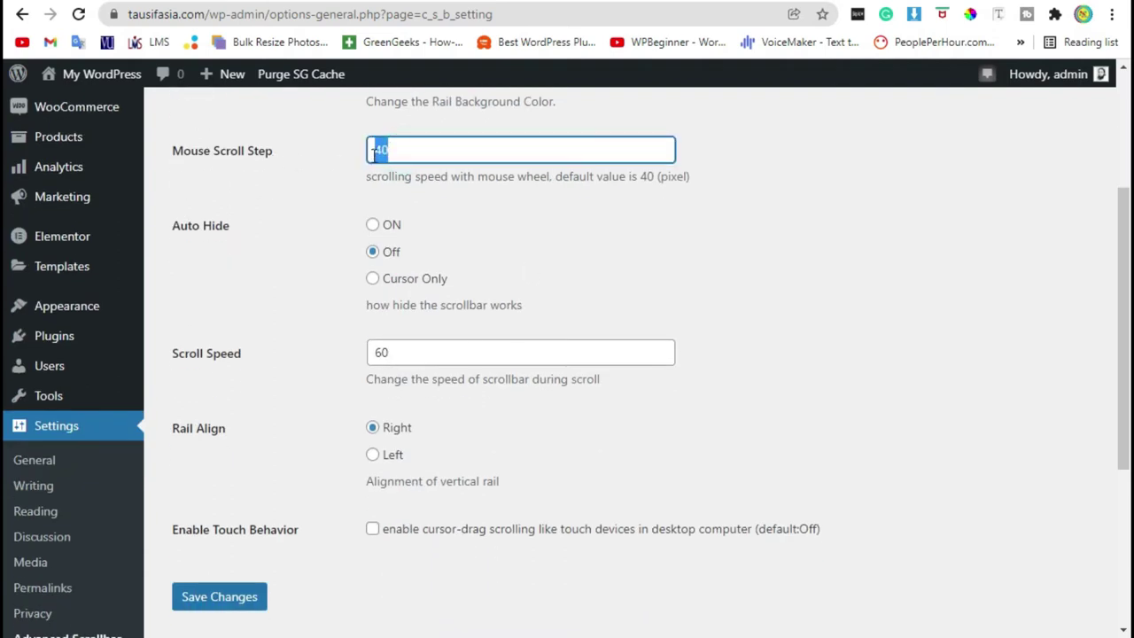
click(381, 323)
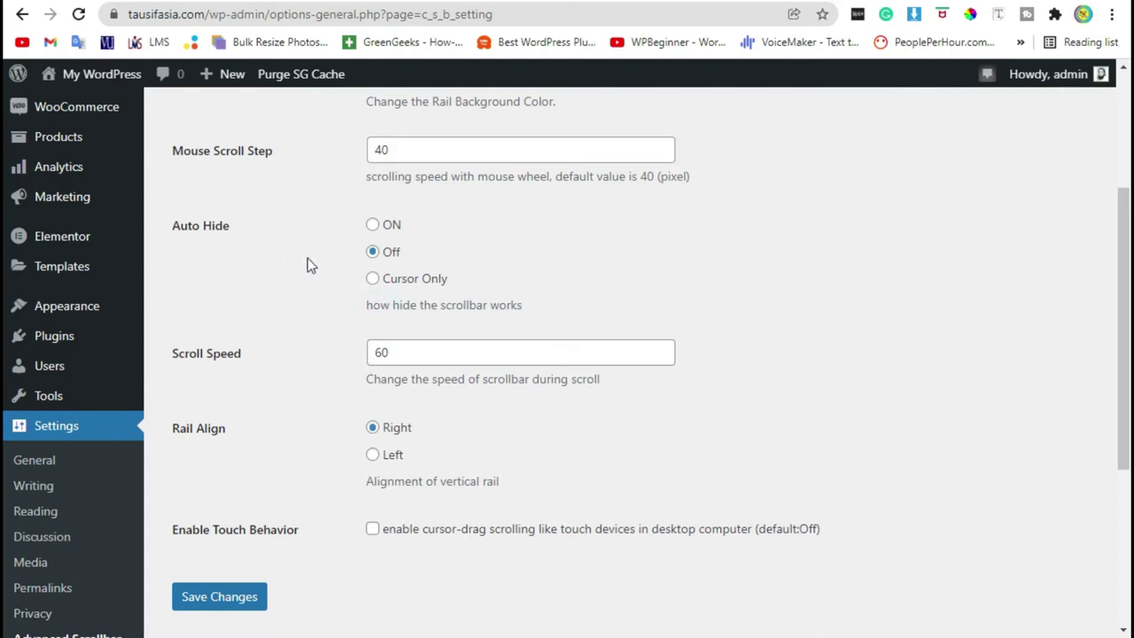
scroll(309, 258, down, 3)
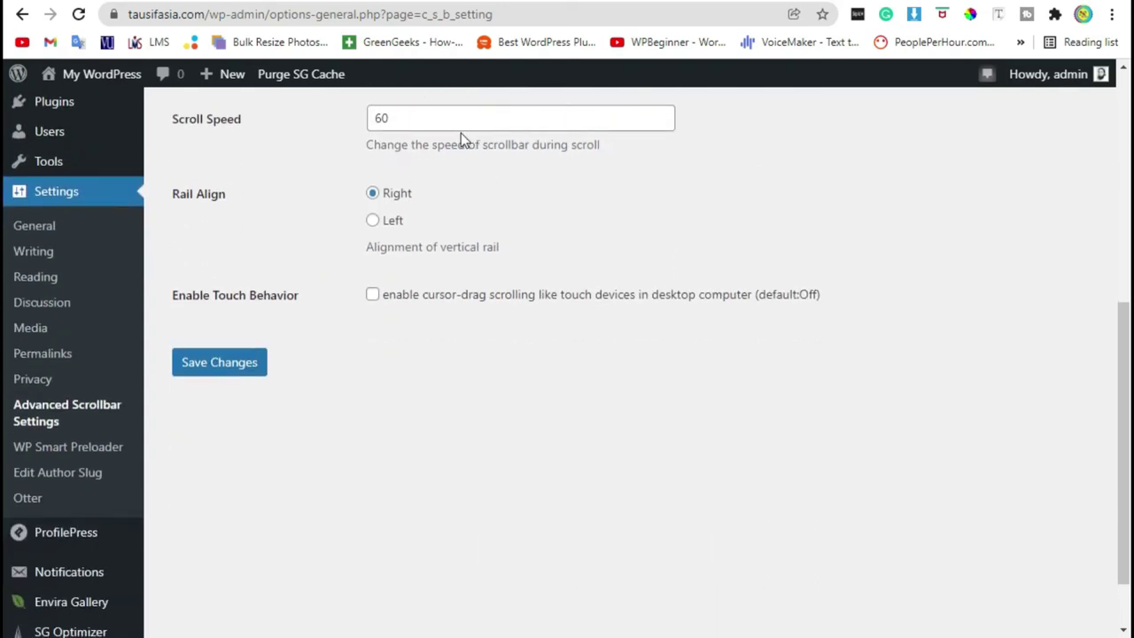
click(420, 116)
click(389, 221)
click(382, 194)
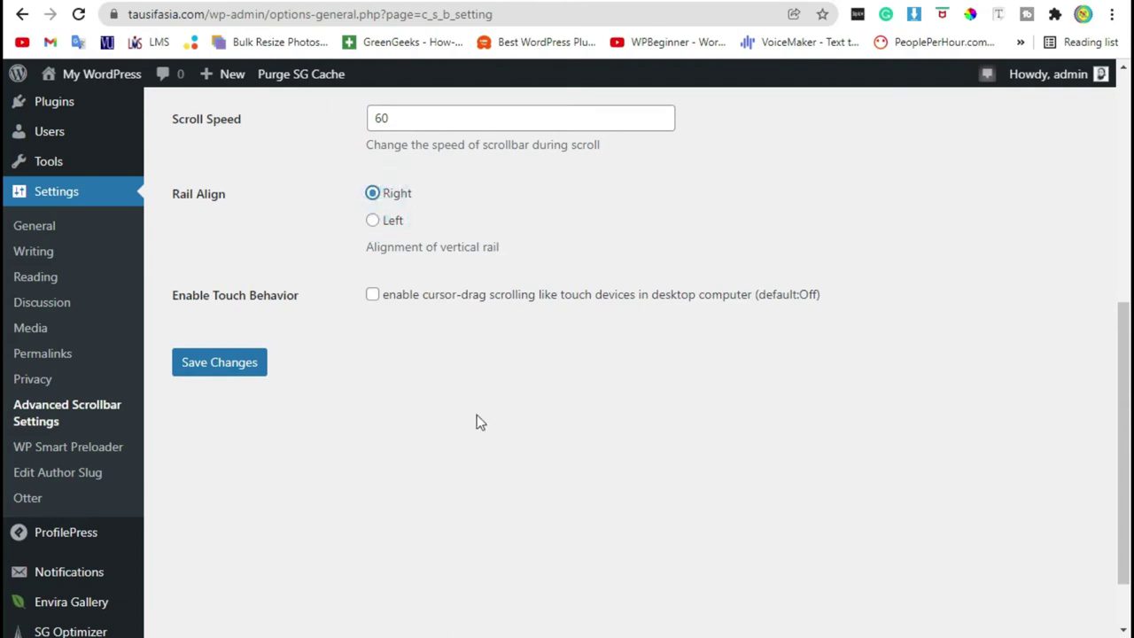
click(206, 370)
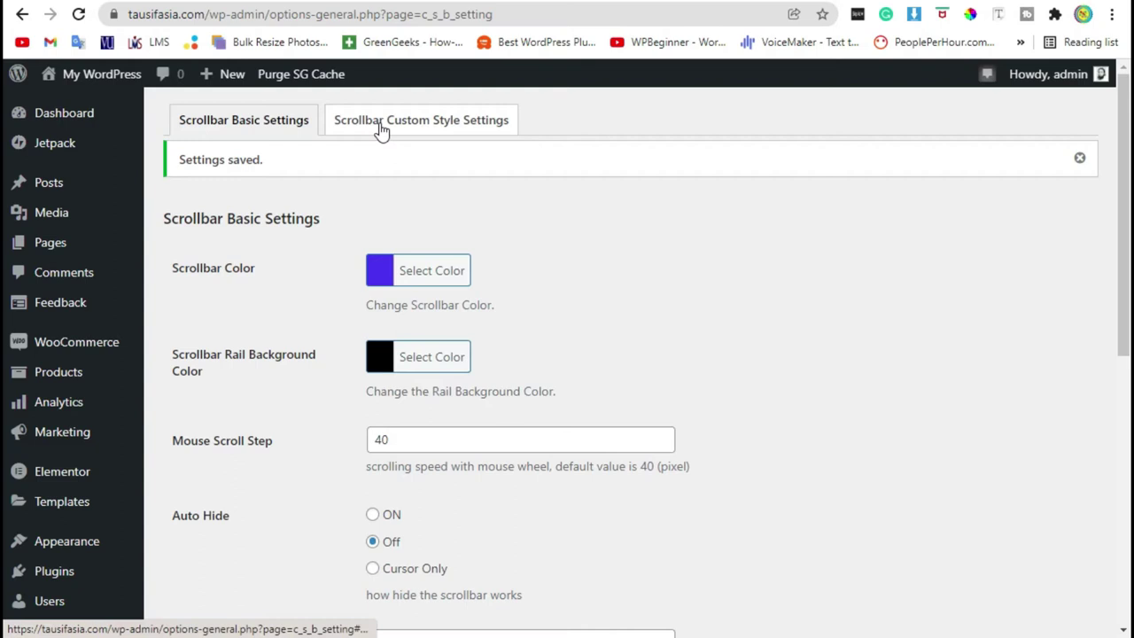
Step: On the Custom Style tab, check width 10px, border '1px solid #fff' and radius 4px
click(381, 126)
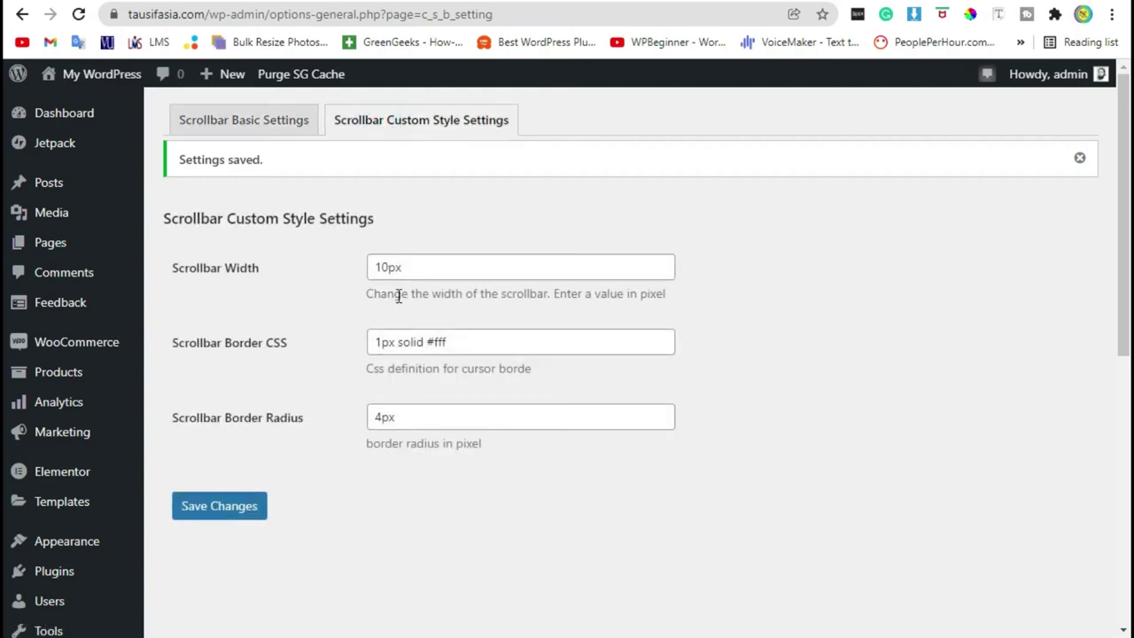
double_click(432, 268)
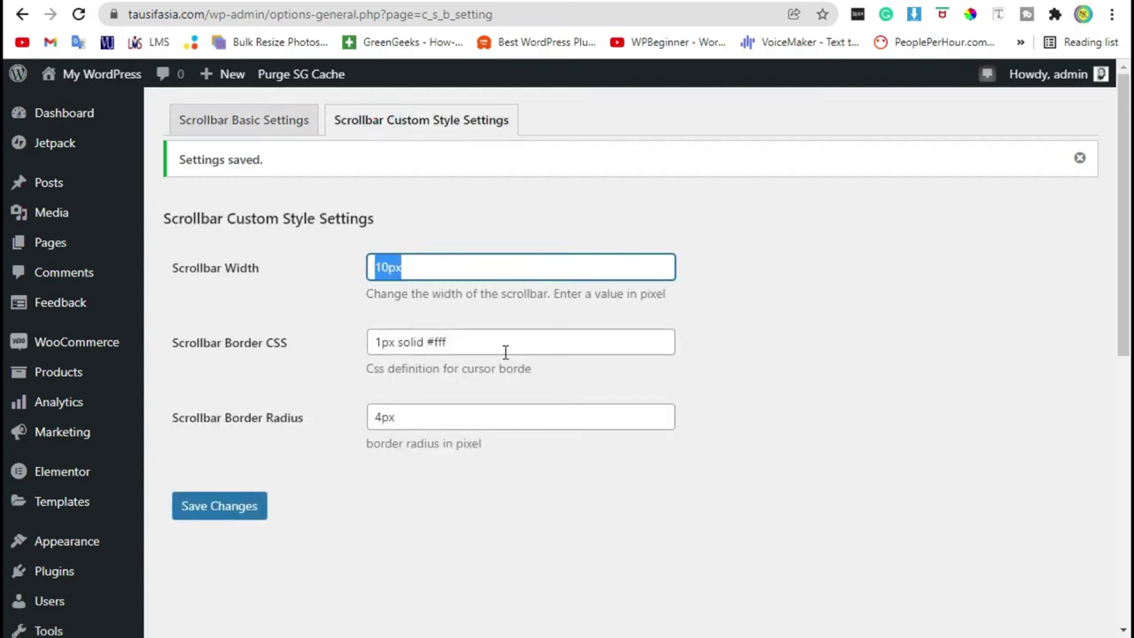
drag(505, 352, 328, 359)
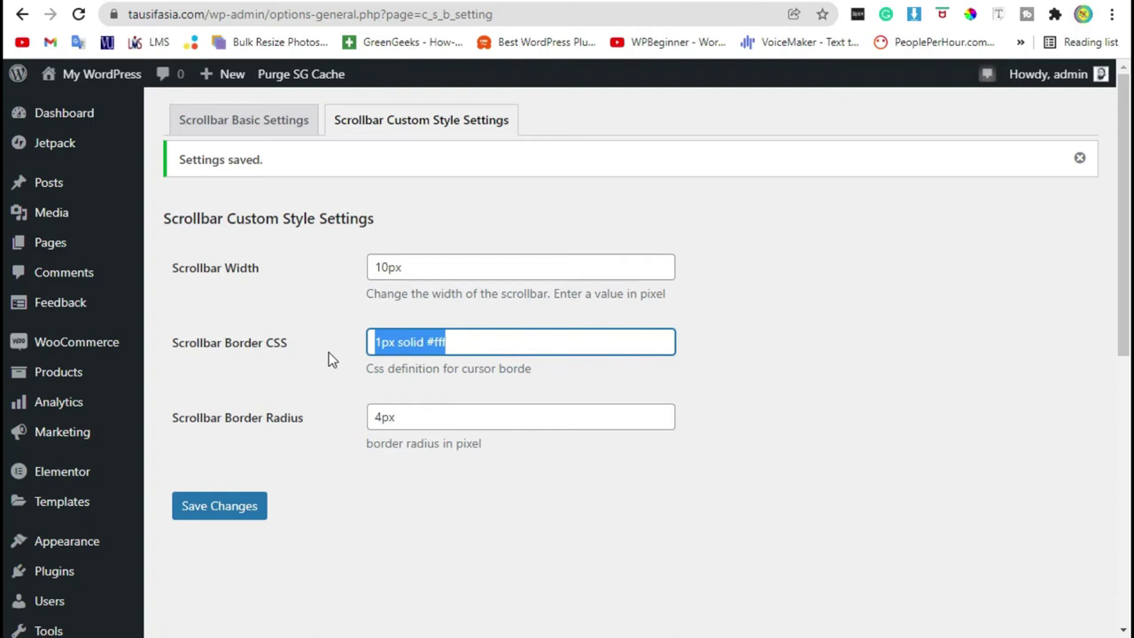
double_click(406, 421)
click(346, 488)
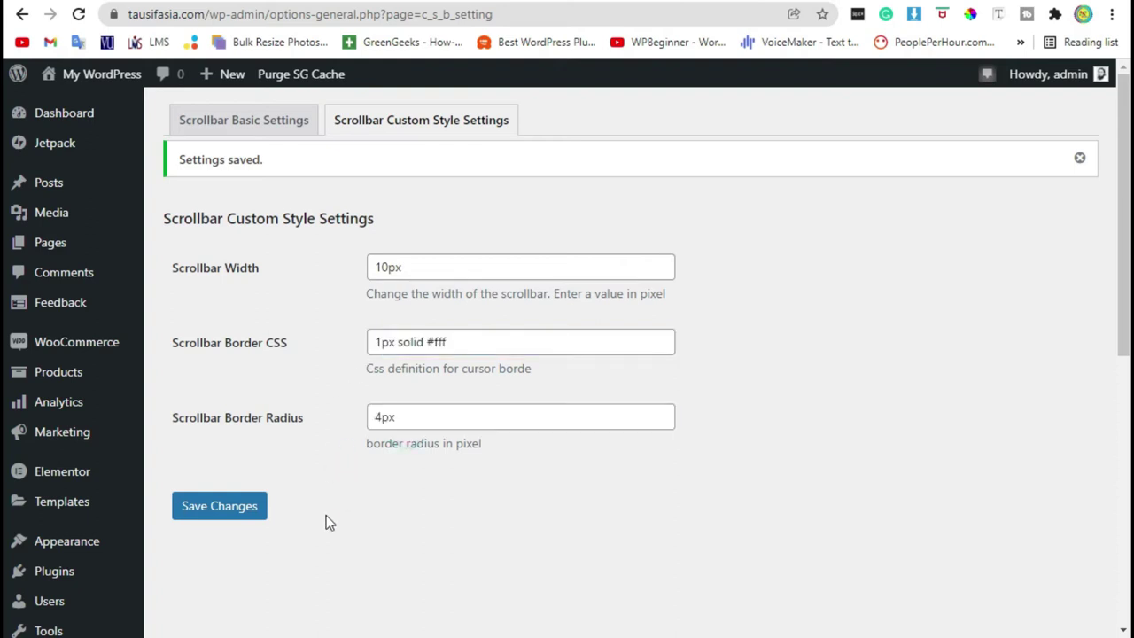
Step: On the homepage tab, close the ColorPick readout, reload, and scroll through to see the purple scrollbar
click(301, 2)
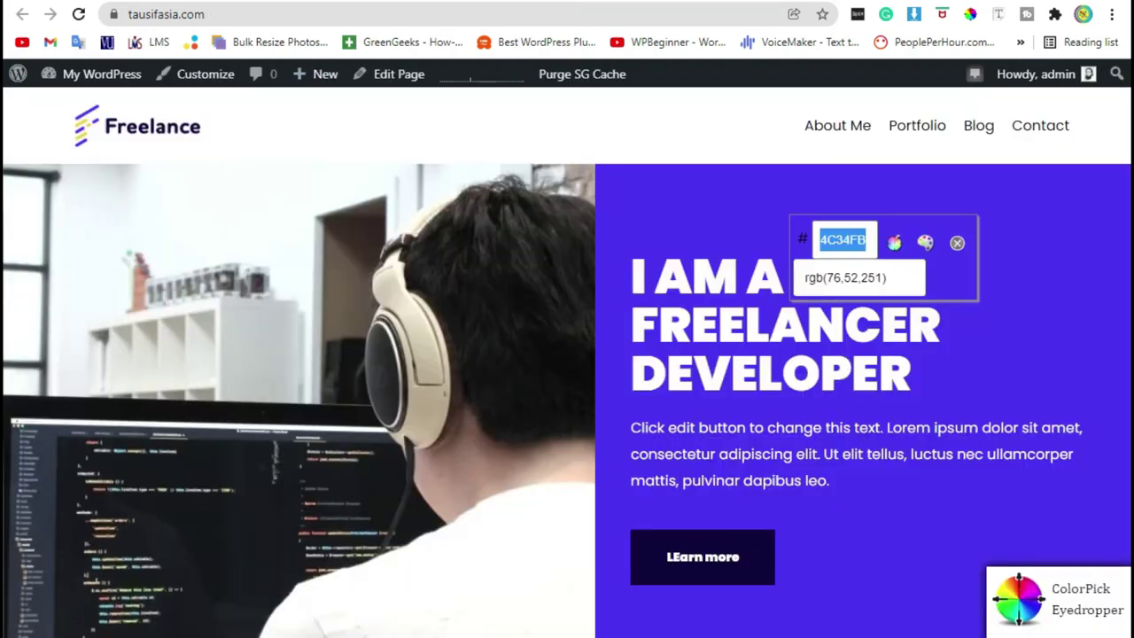
click(955, 242)
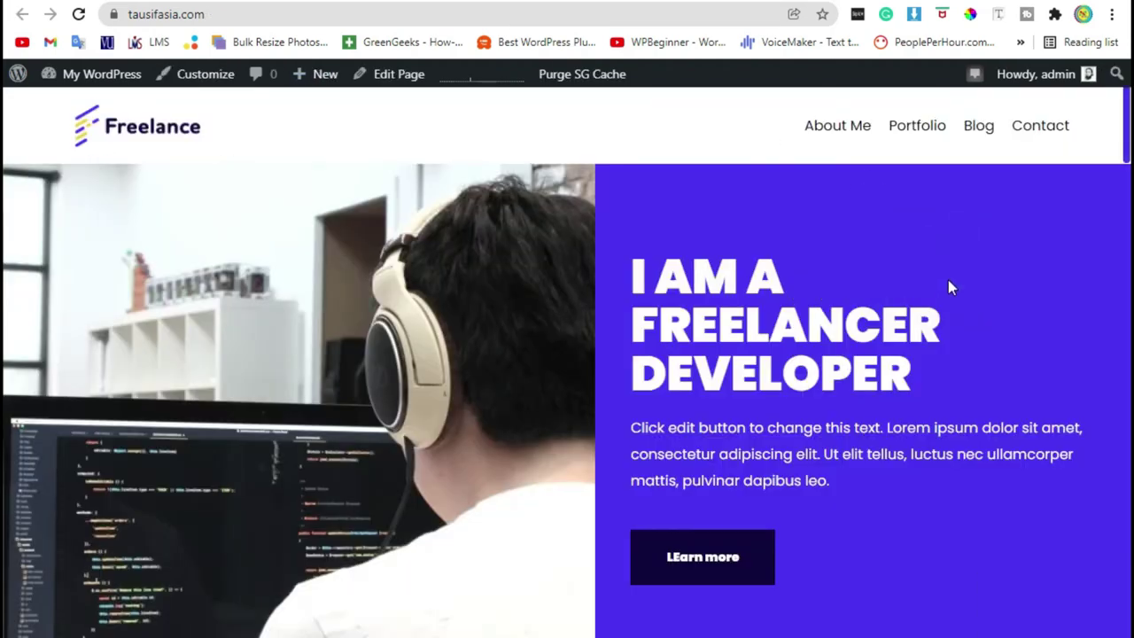
click(74, 16)
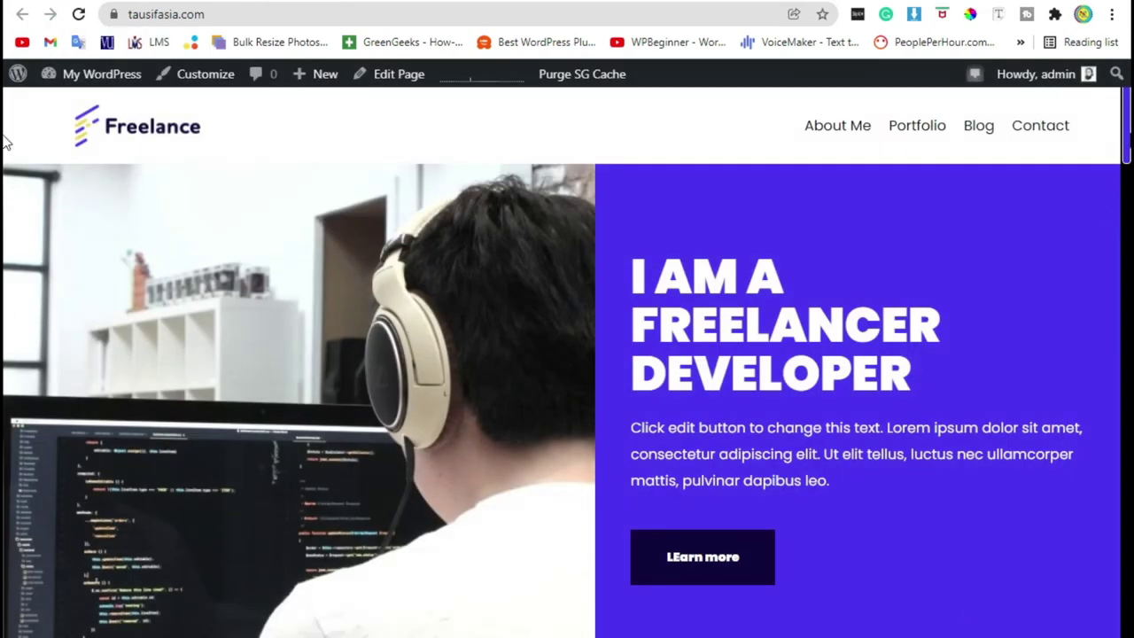
scroll(4, 142, down, 10)
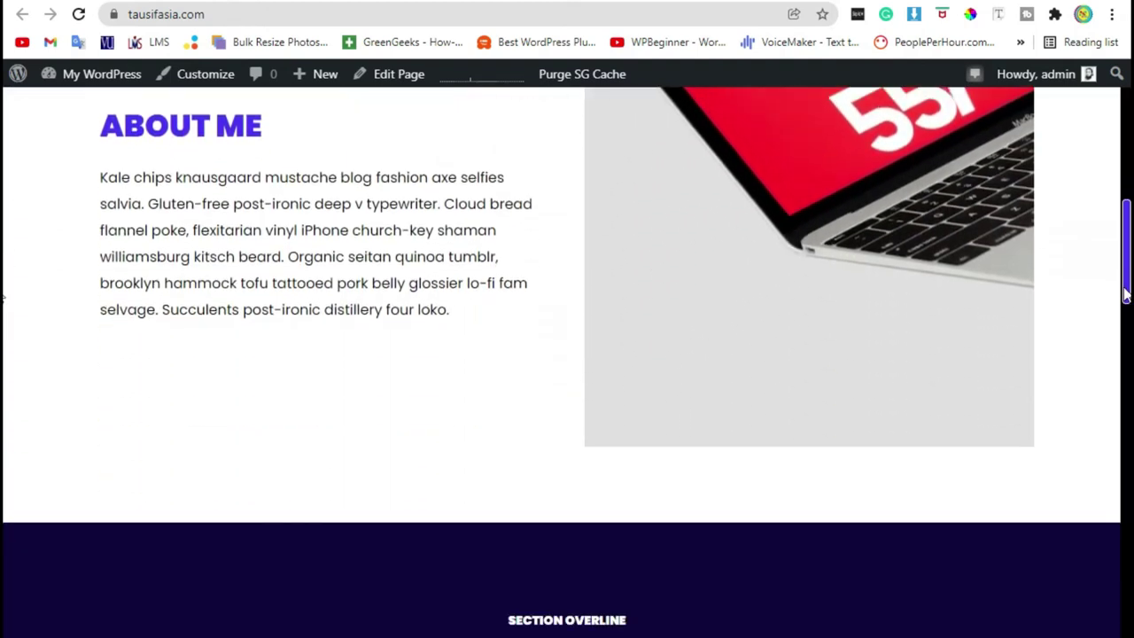
drag(1126, 295, 1102, 115)
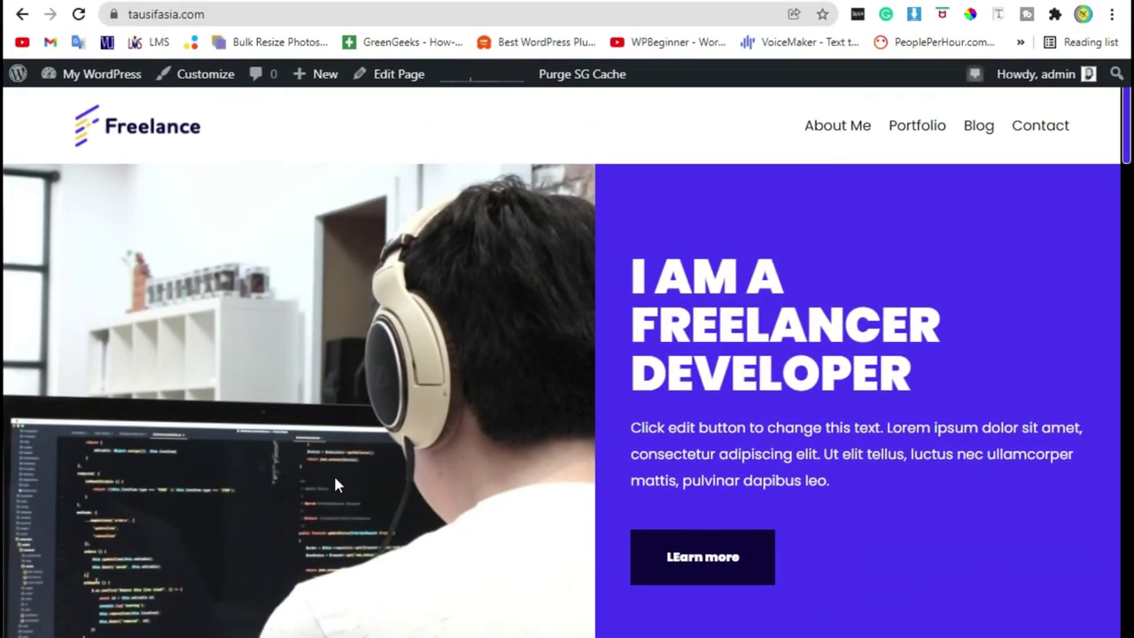
Step: Go from the Dashboard to Installed Plugins and deactivate Advanced scrollbar
mouse_move(120, 79)
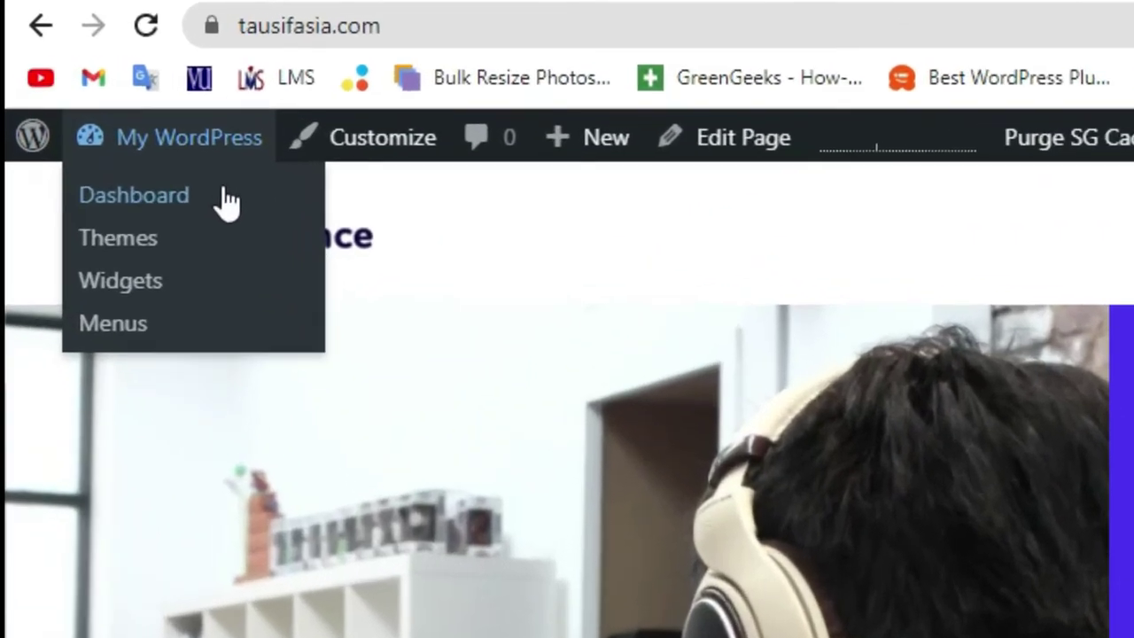
click(119, 107)
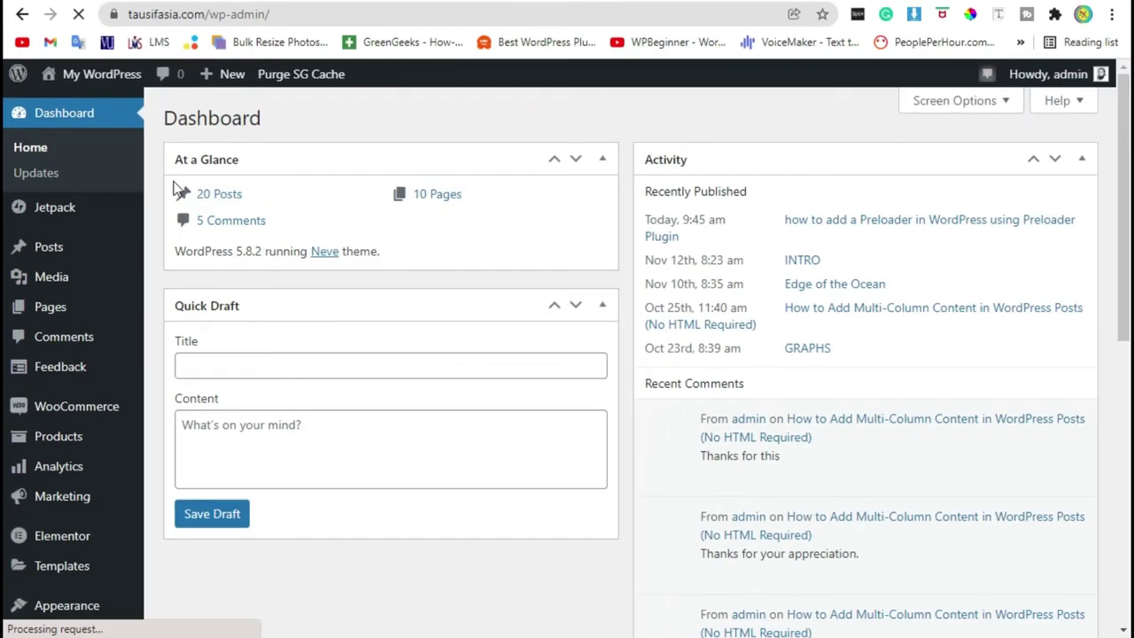
scroll(175, 188, down, 5)
mouse_move(64, 340)
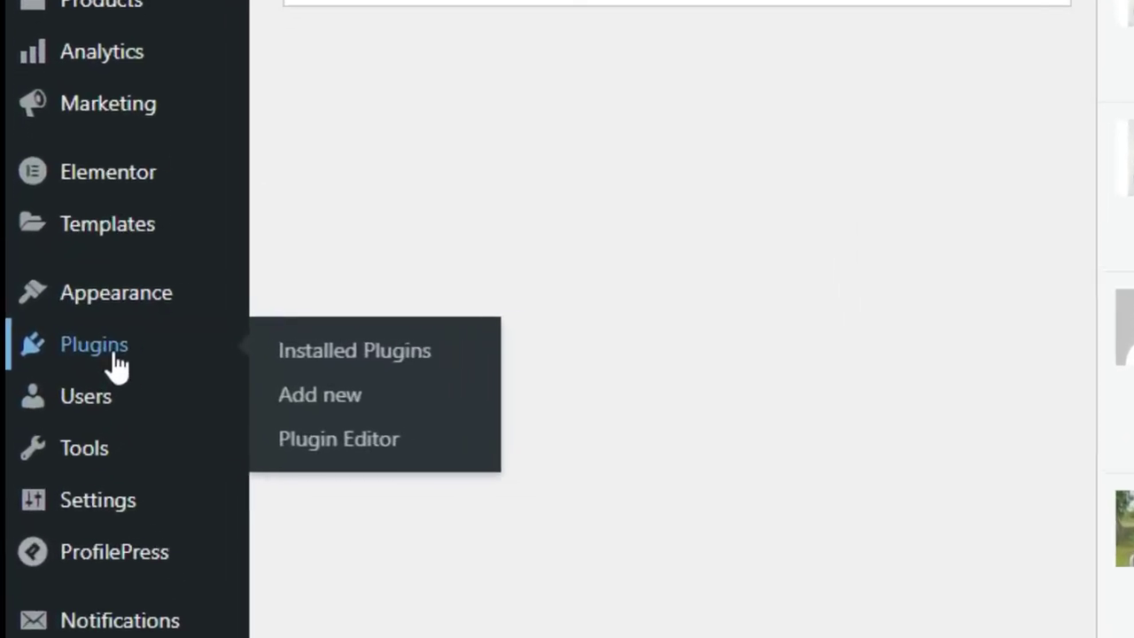
drag(116, 364, 334, 375)
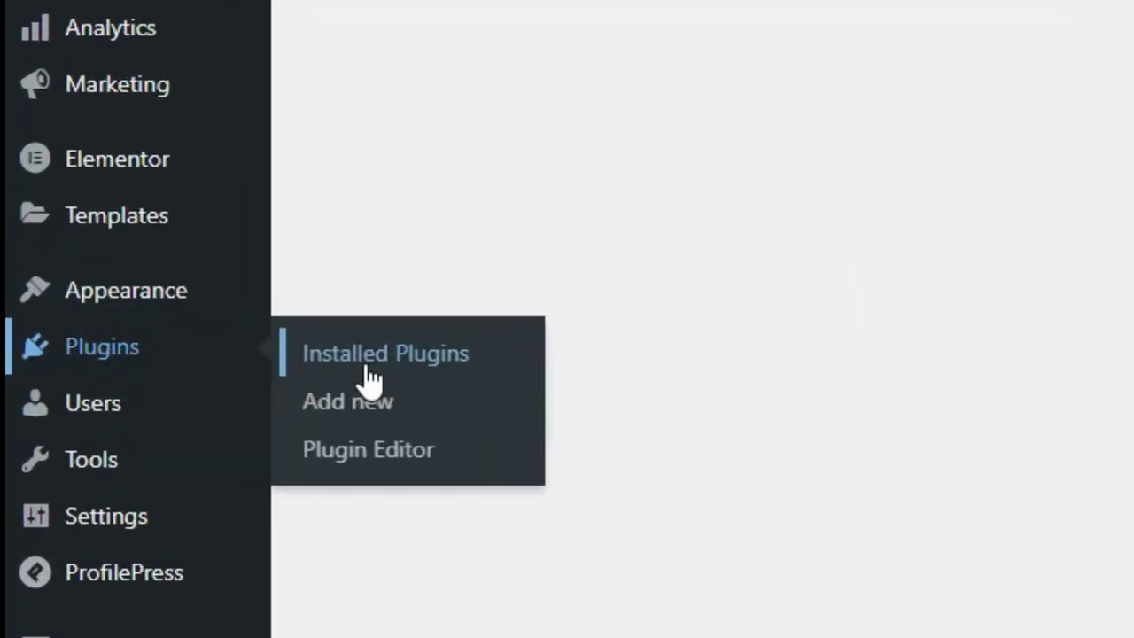
click(336, 364)
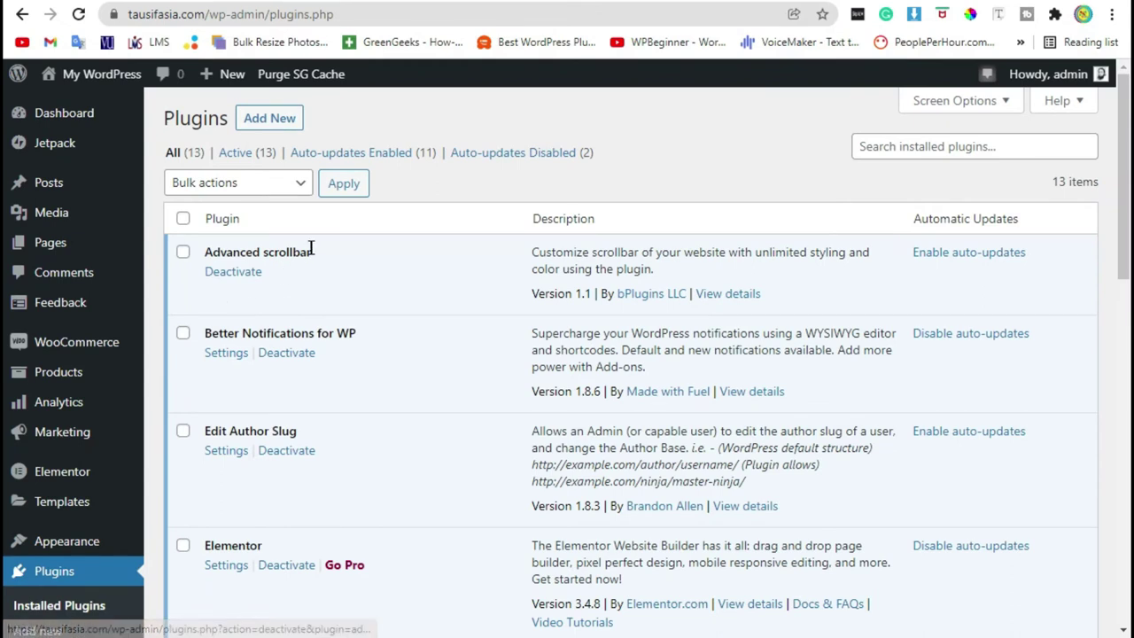
click(235, 274)
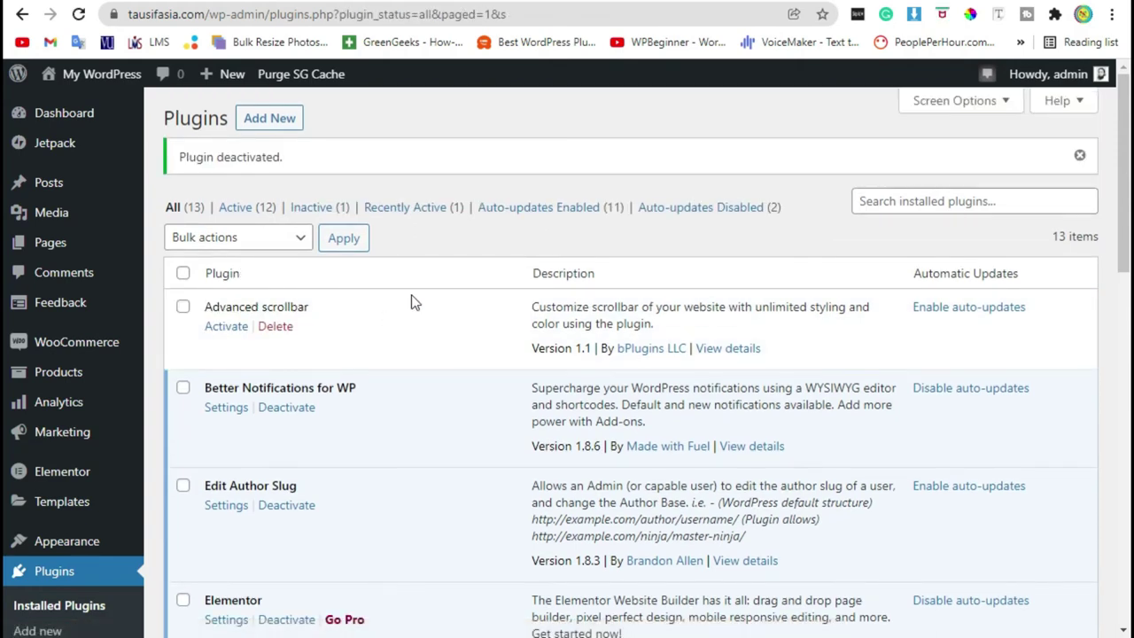
scroll(412, 302, down, 5)
Step: Open Appearance > Customize for the Neve theme and scroll the sections down to Additional CSS
mouse_move(40, 216)
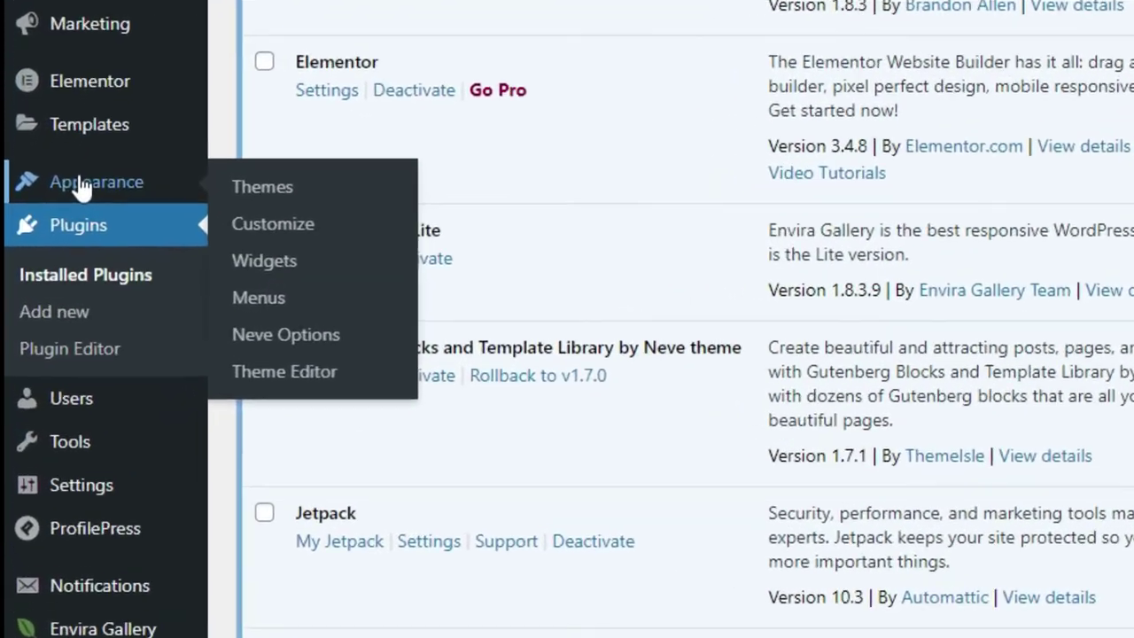
click(274, 219)
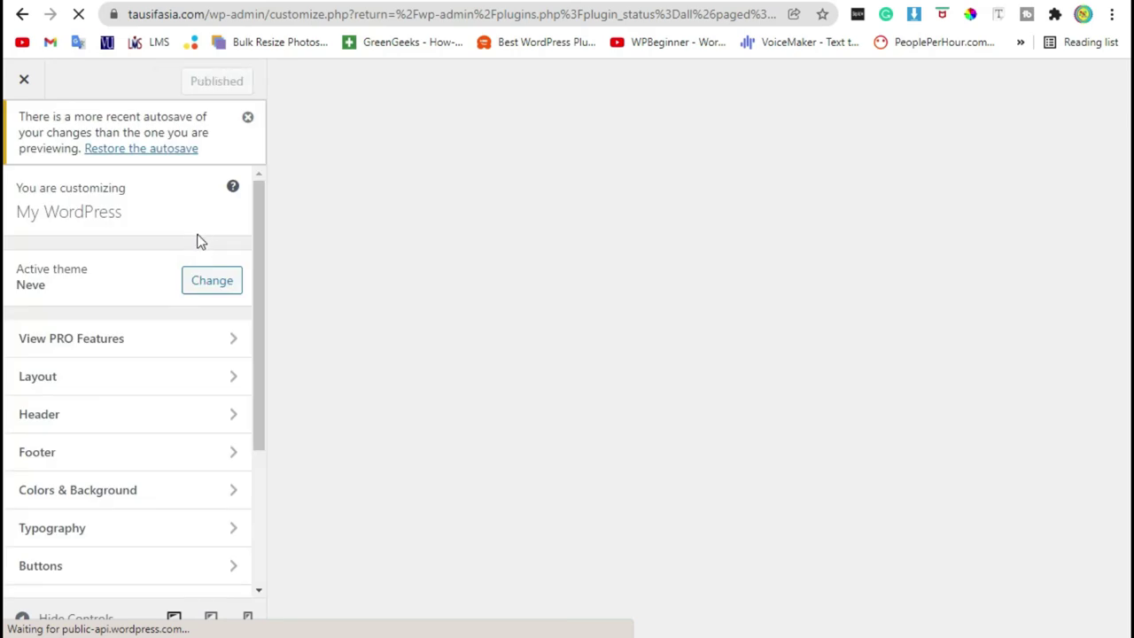
scroll(260, 228, down, 5)
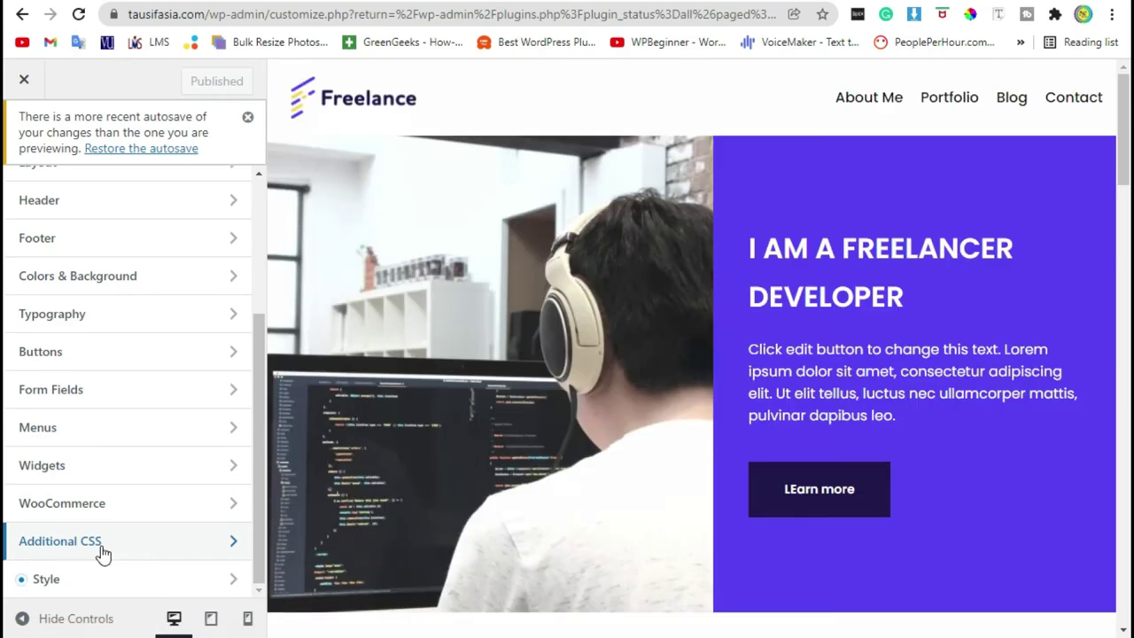
Step: Append ::-webkit-scrollbar rules (10px width, #ffb400 track, #cc00ff thumb) to the end of Additional CSS
click(102, 549)
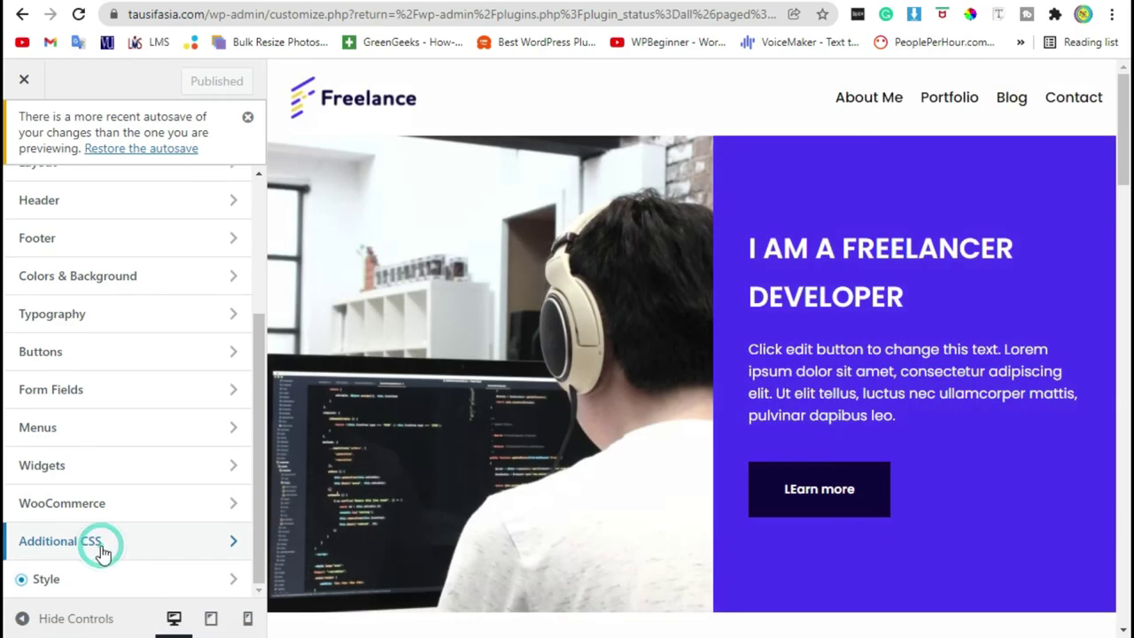
scroll(191, 277, down, 8)
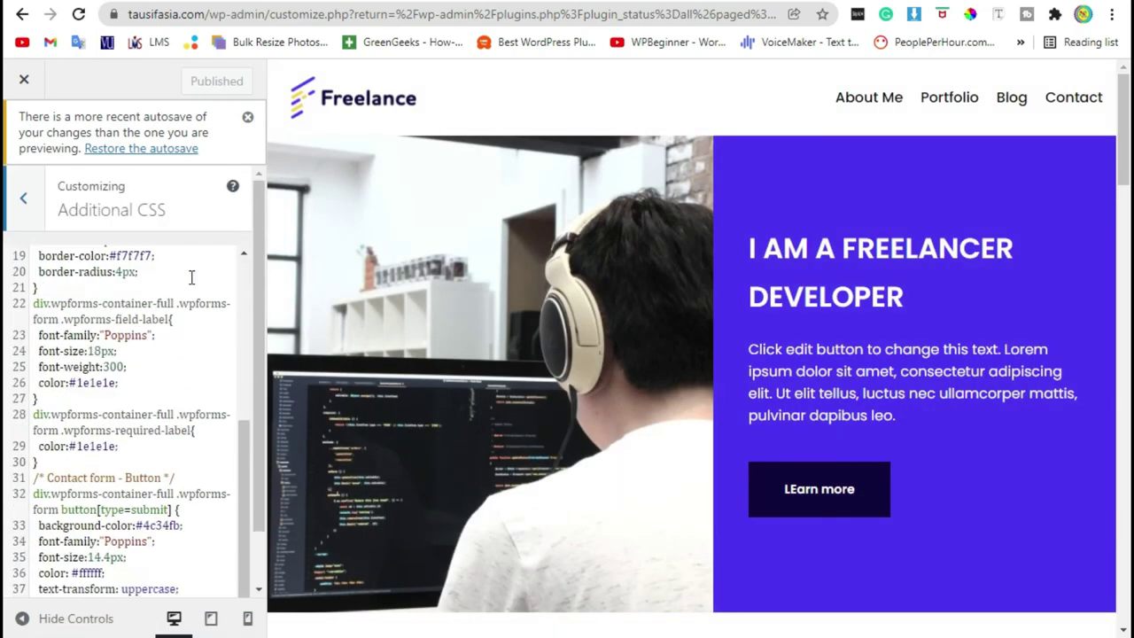
scroll(175, 583, down, 2)
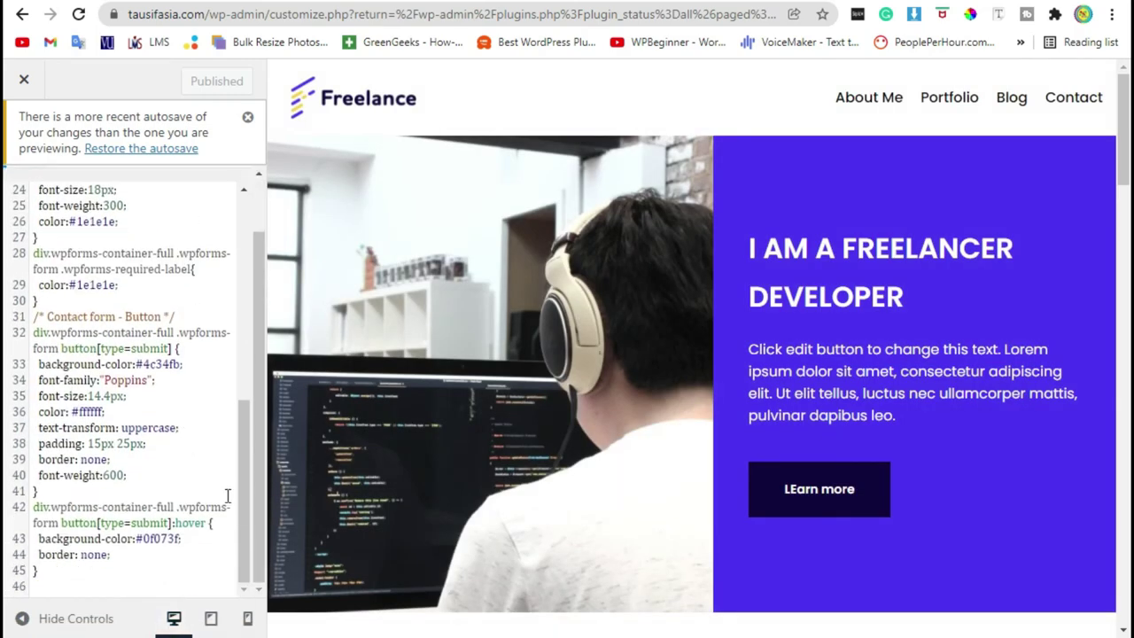
click(80, 575)
key(Return)
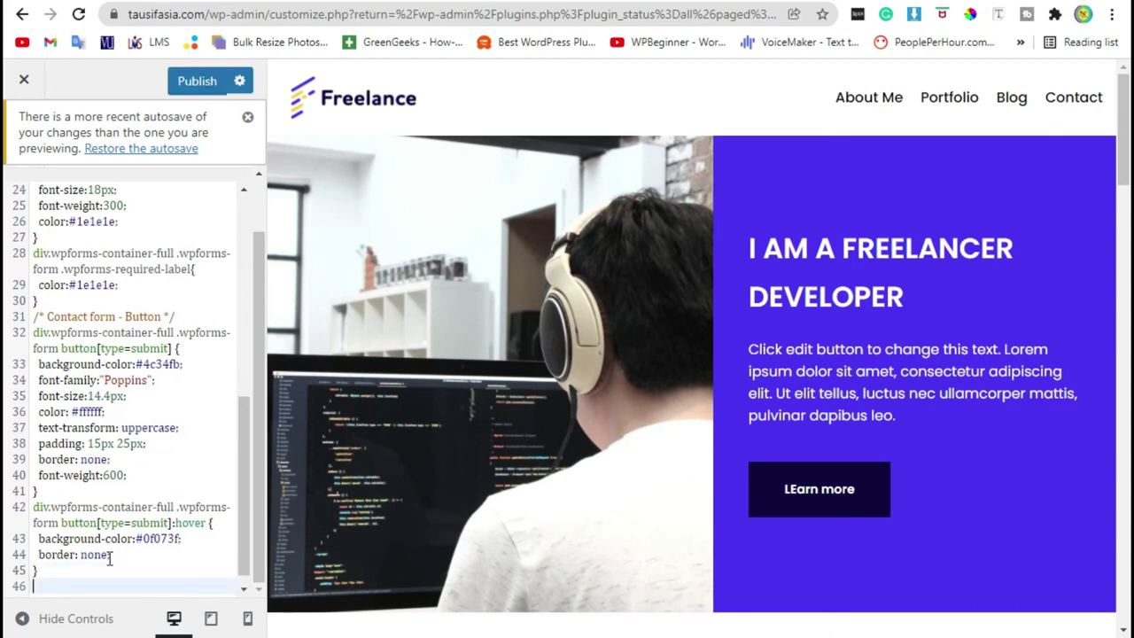
text(::-webkit-scrollbar {   -webkit-appearance: none; } ::-webkit-scrollbar {  width: 10px; }  ::-webkit-scrollbar-track {  background: #ffb400;   border:1px solid #ccc; }  ::-webkit-scrollbar-thumb {  background: #cc00ff;   border:1px solid #eee;   height:100px;   border-radius:5px; }  ::-webkit-scrollbar-thumb:hover {  background: blue; })
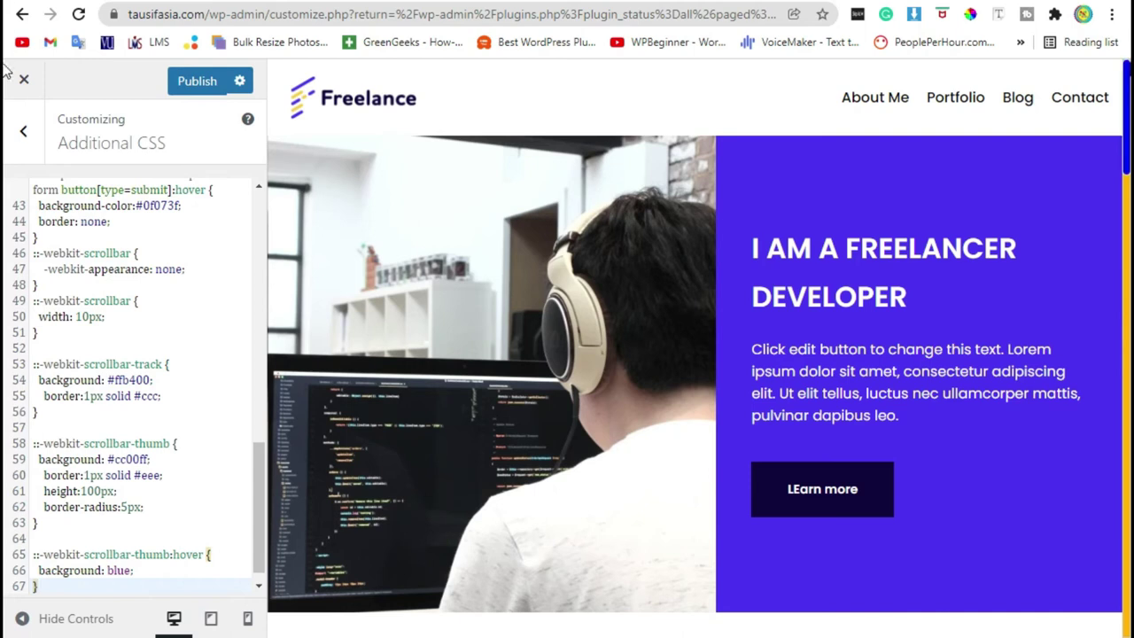
drag(1129, 92, 1127, 137)
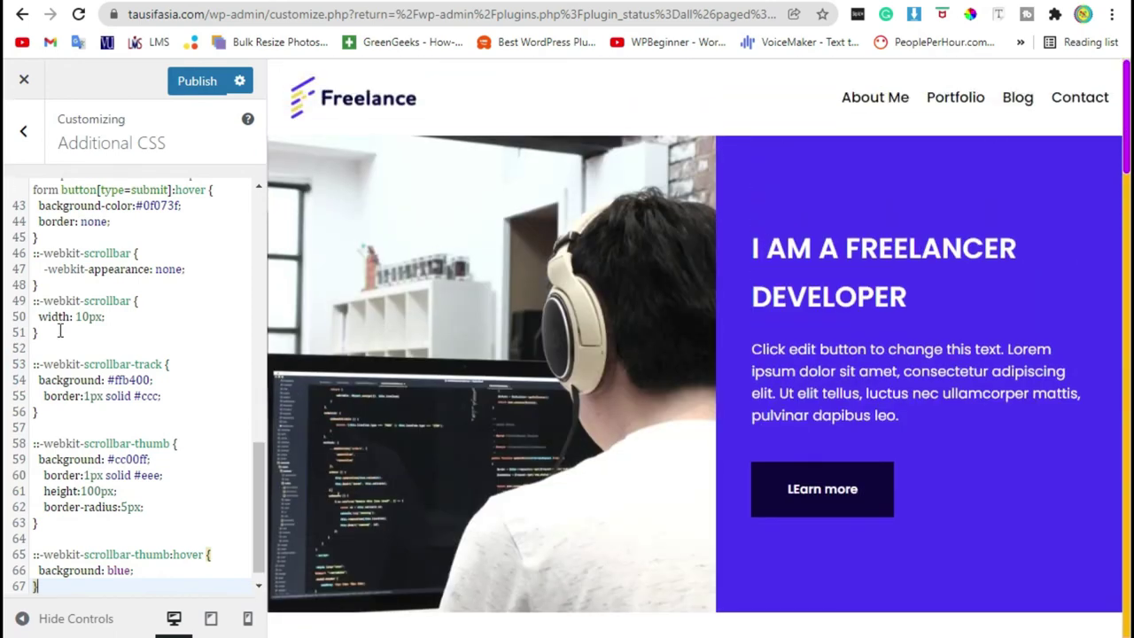
Step: Change the thumb colour on line 59 from #cc00ff to #aa55ff
drag(115, 459, 130, 459)
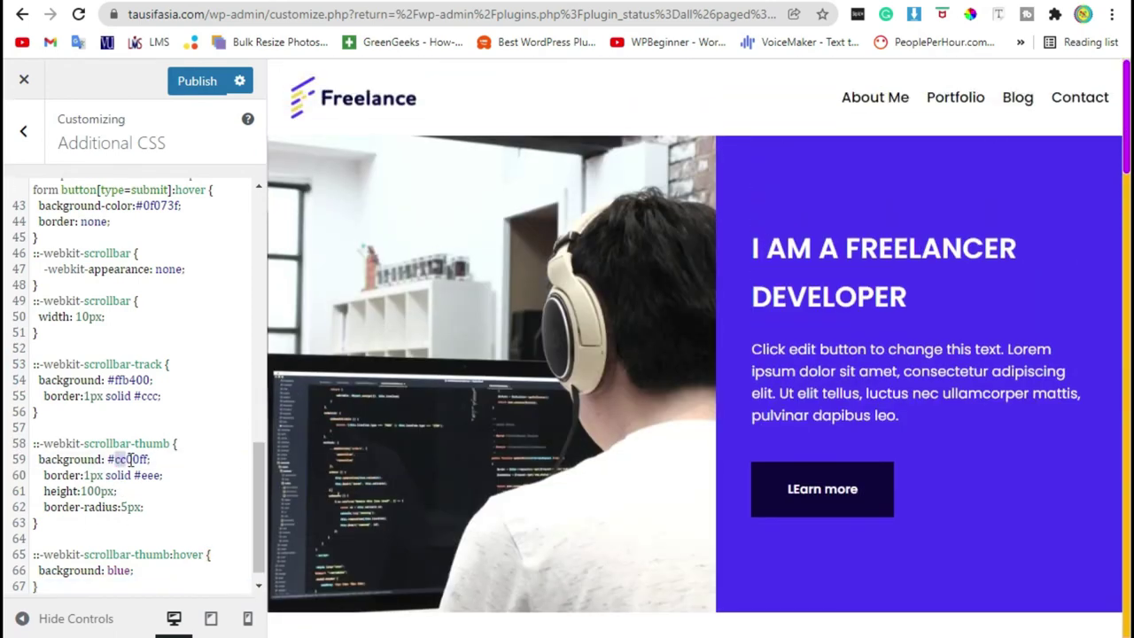
text(aa)
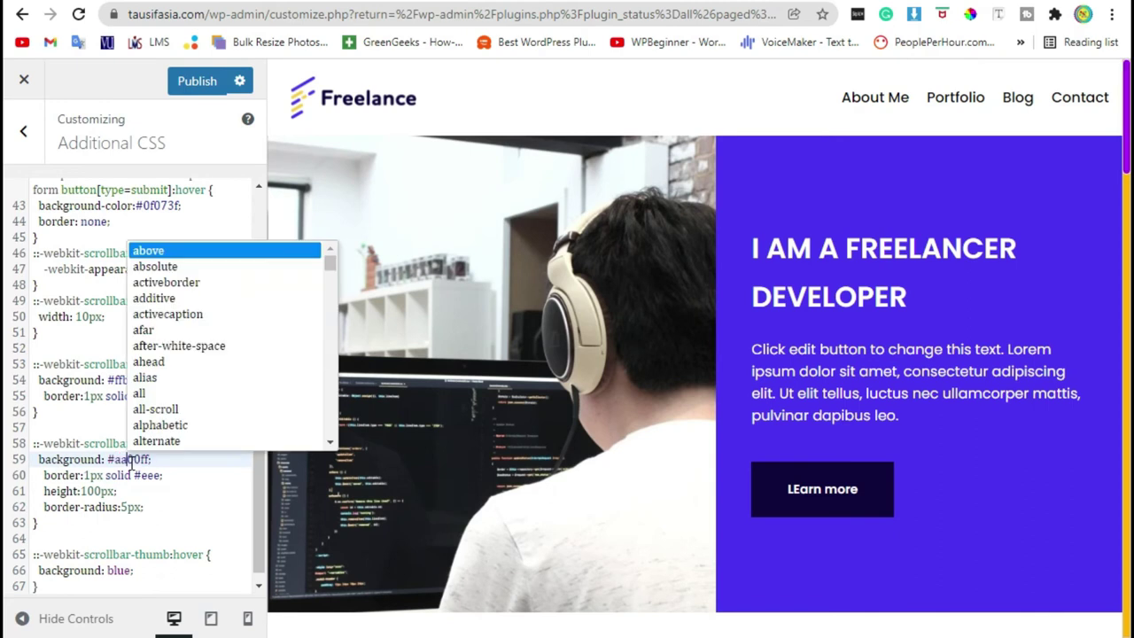
click(191, 459)
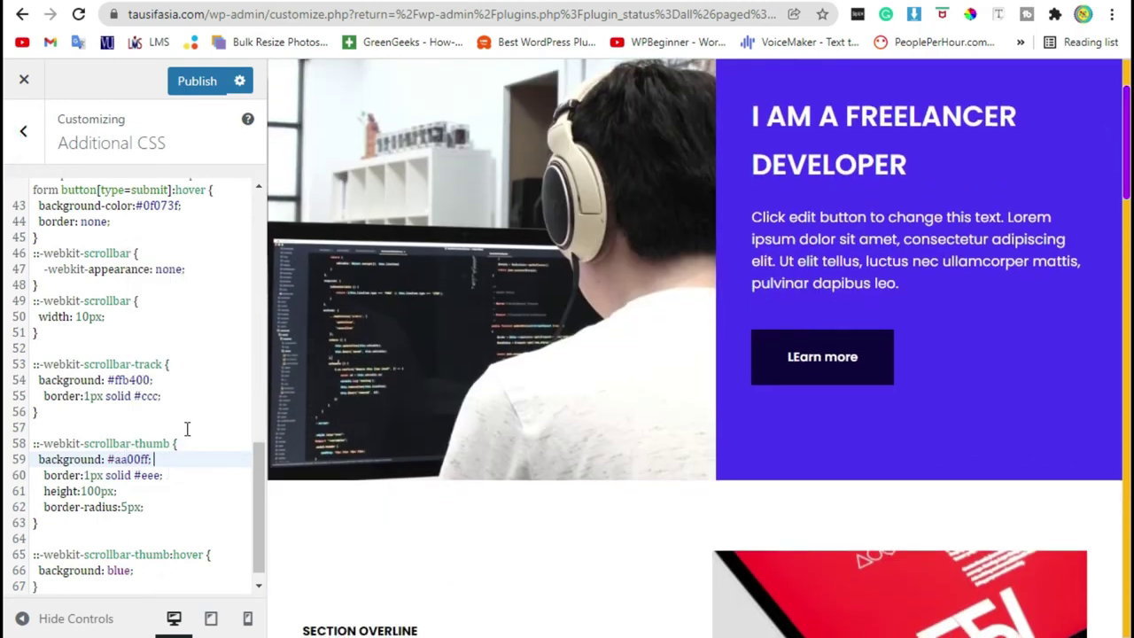
click(136, 459)
drag(140, 459, 130, 459)
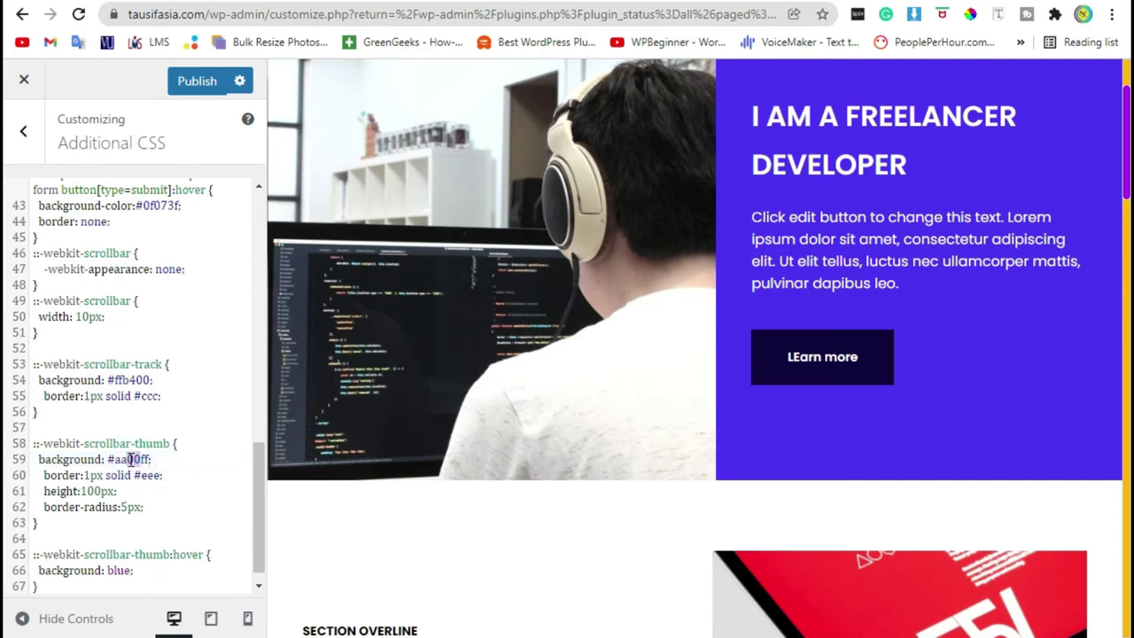
text(55)
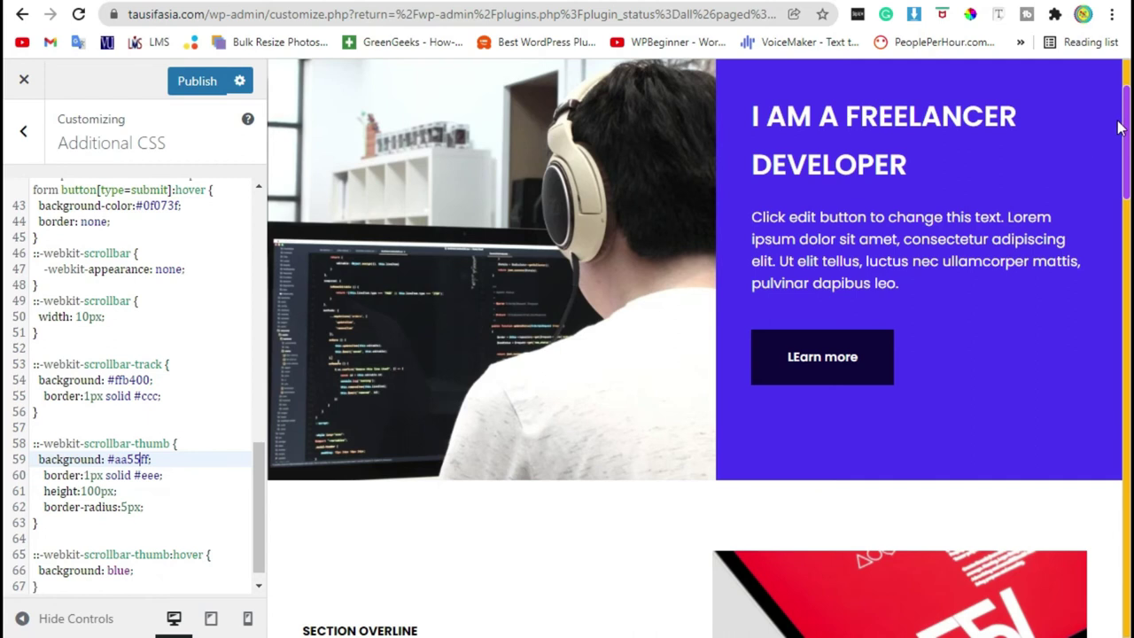
Step: Publish the Additional CSS changes and close the Customizer
drag(1127, 133, 1126, 576)
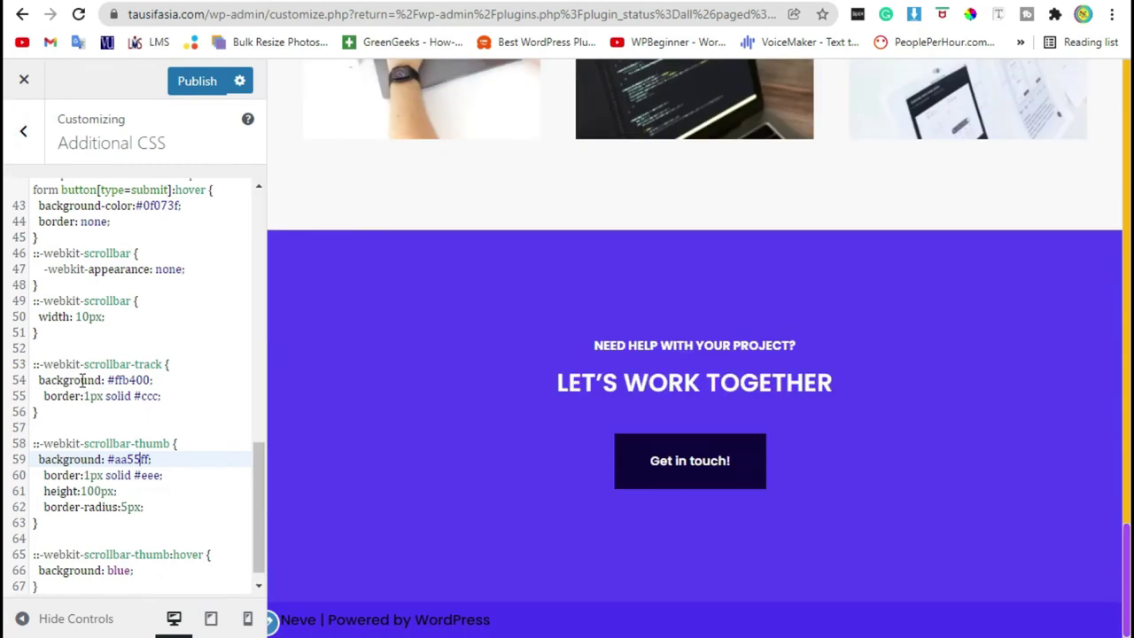
click(194, 83)
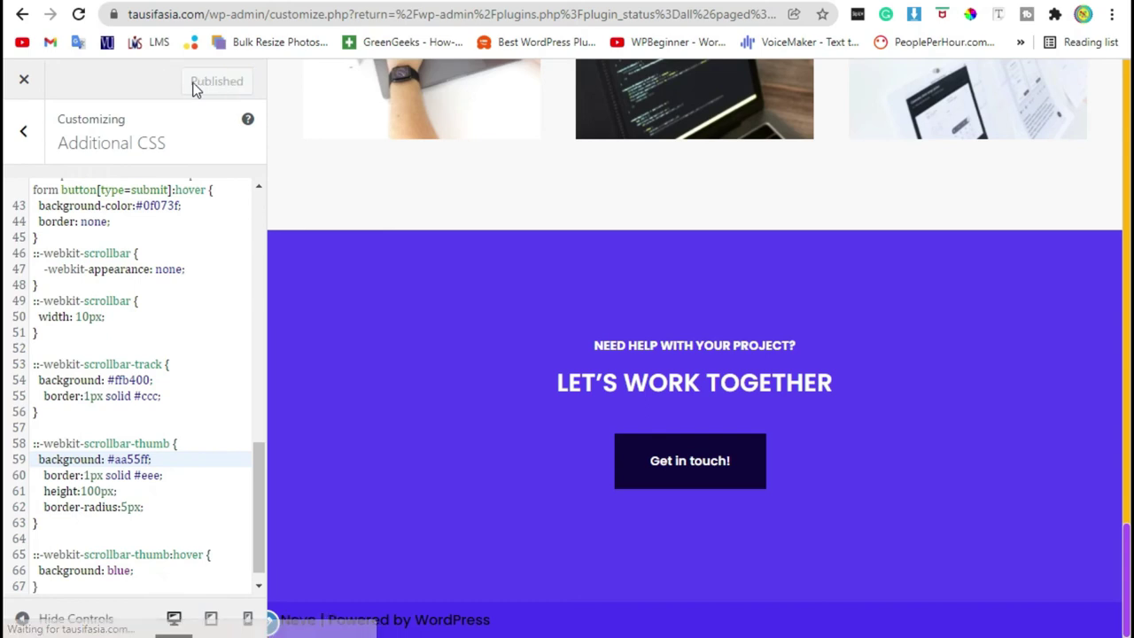
click(25, 82)
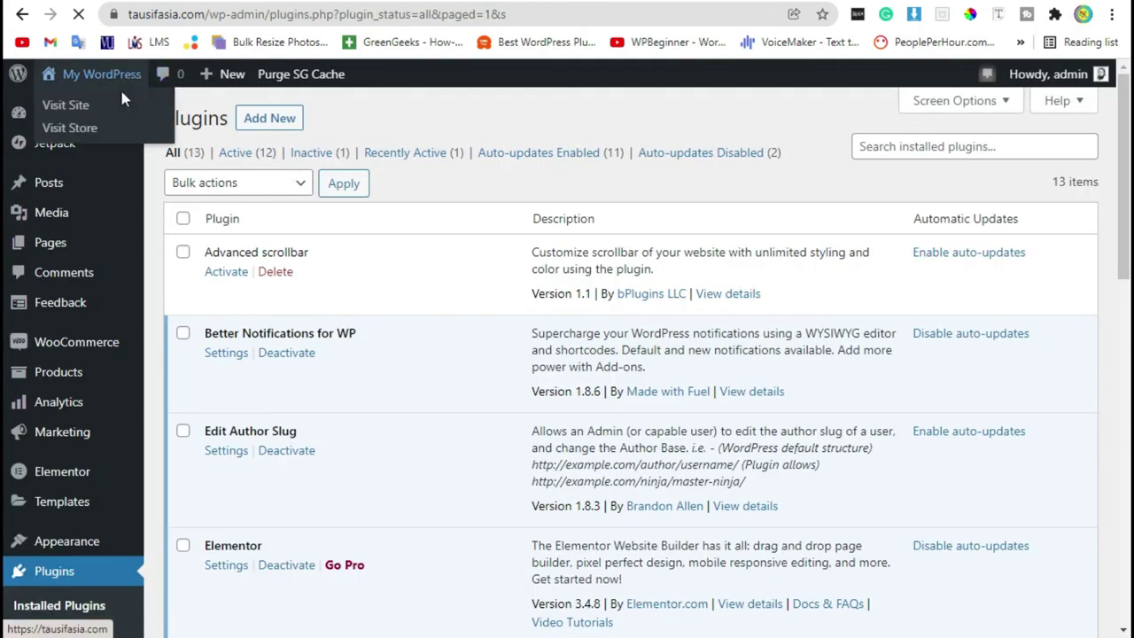
Step: View the live Freelance homepage and scroll down and back up to check the purple-and-yellow scrollbar
click(122, 102)
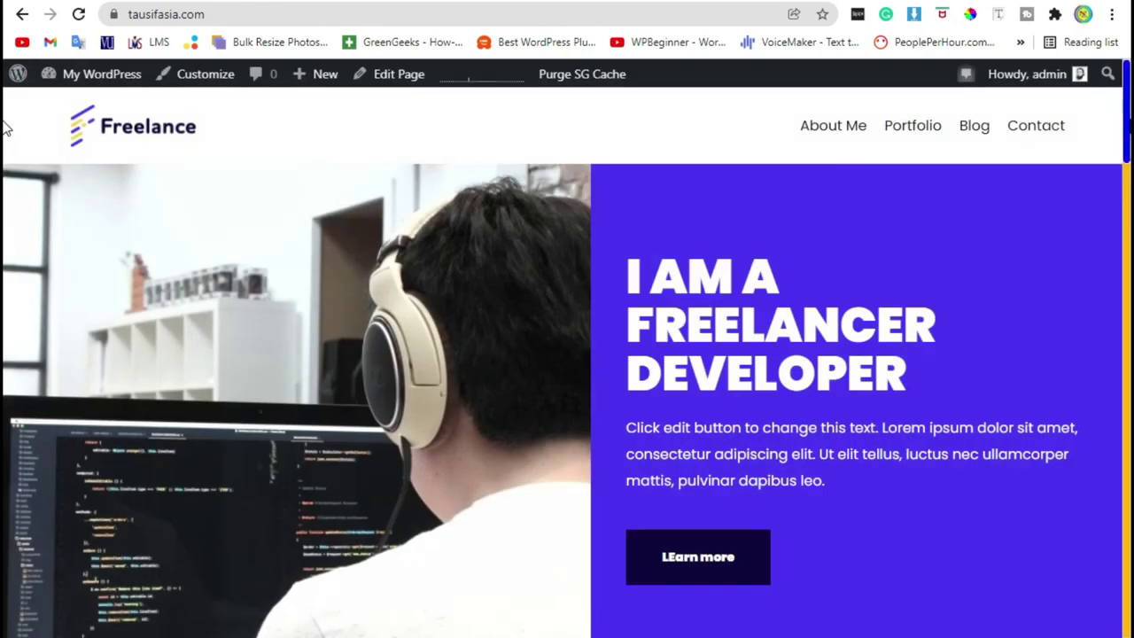
scroll(4, 128, down, 20)
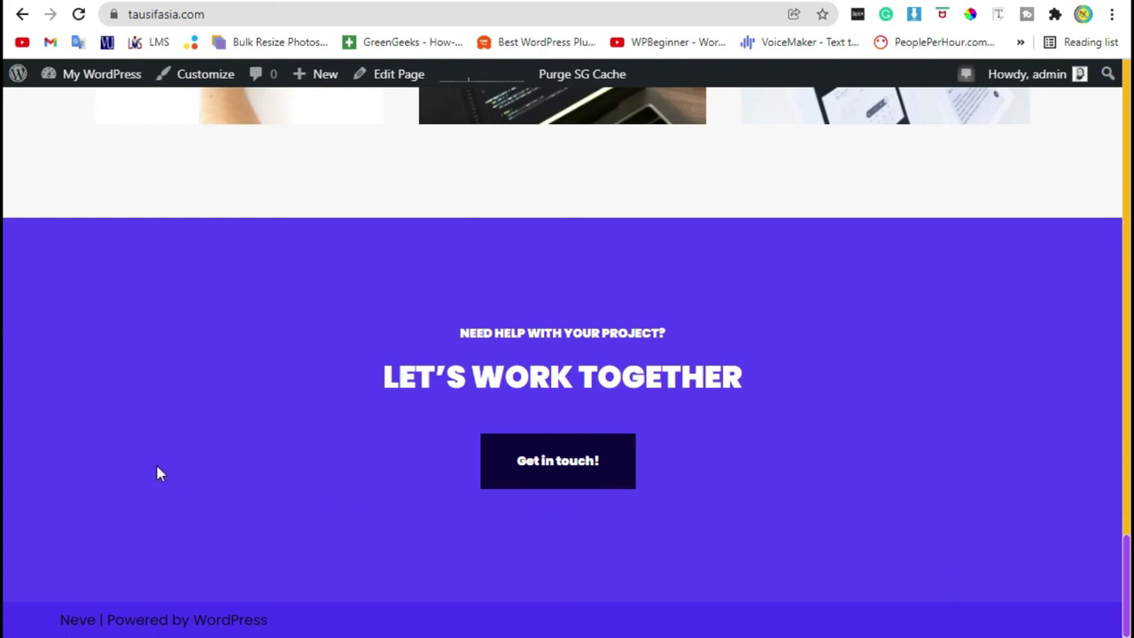
scroll(157, 473, up, 15)
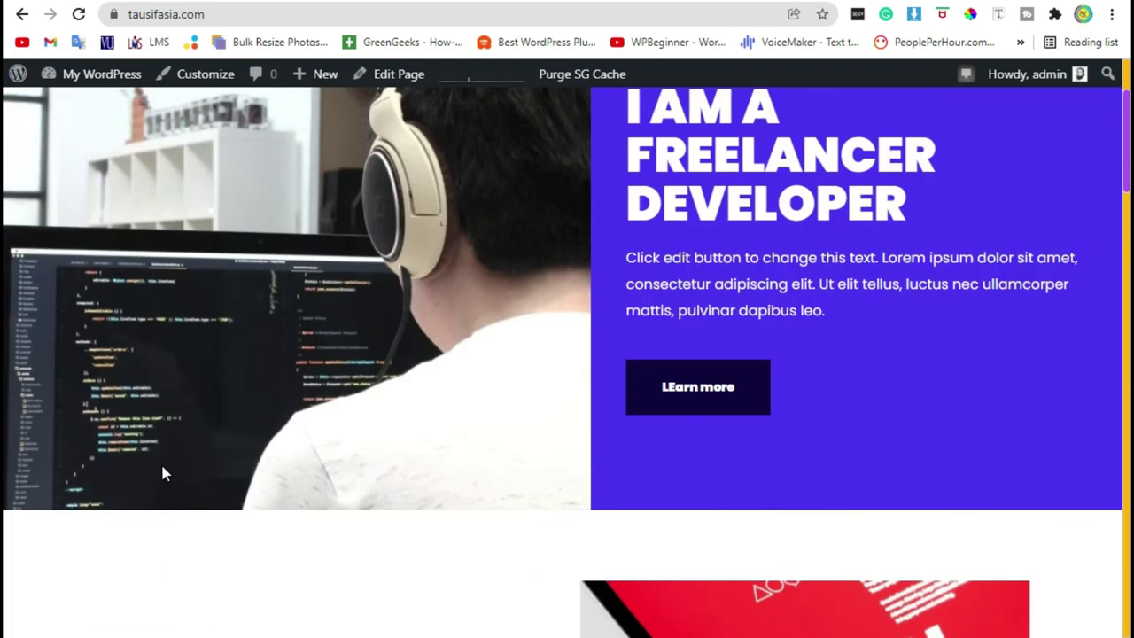
scroll(162, 473, up, 1)
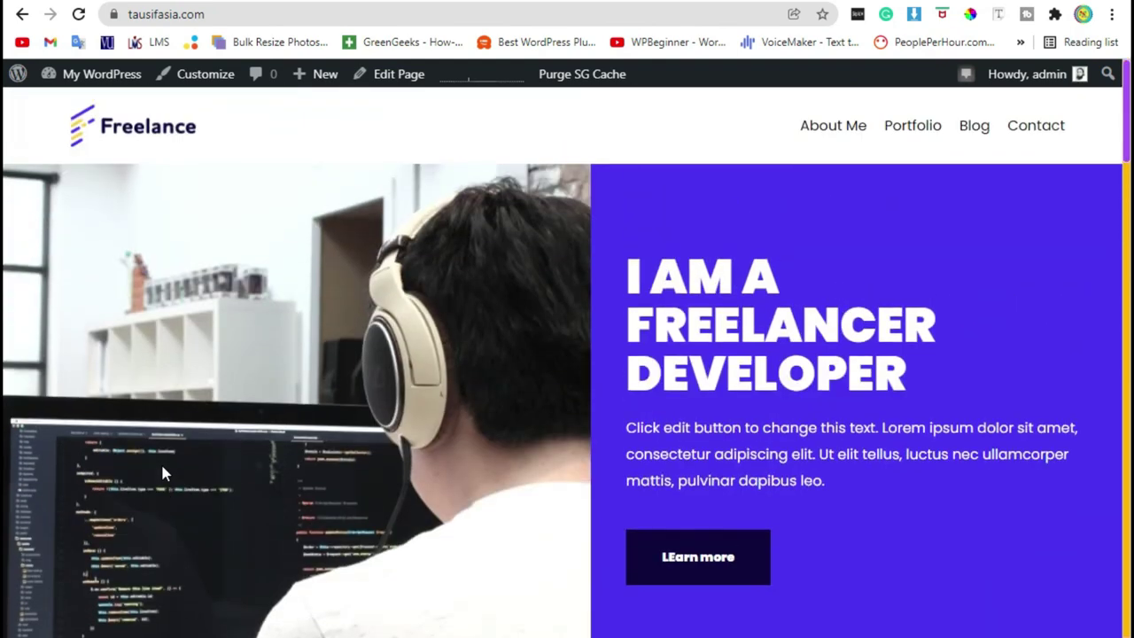